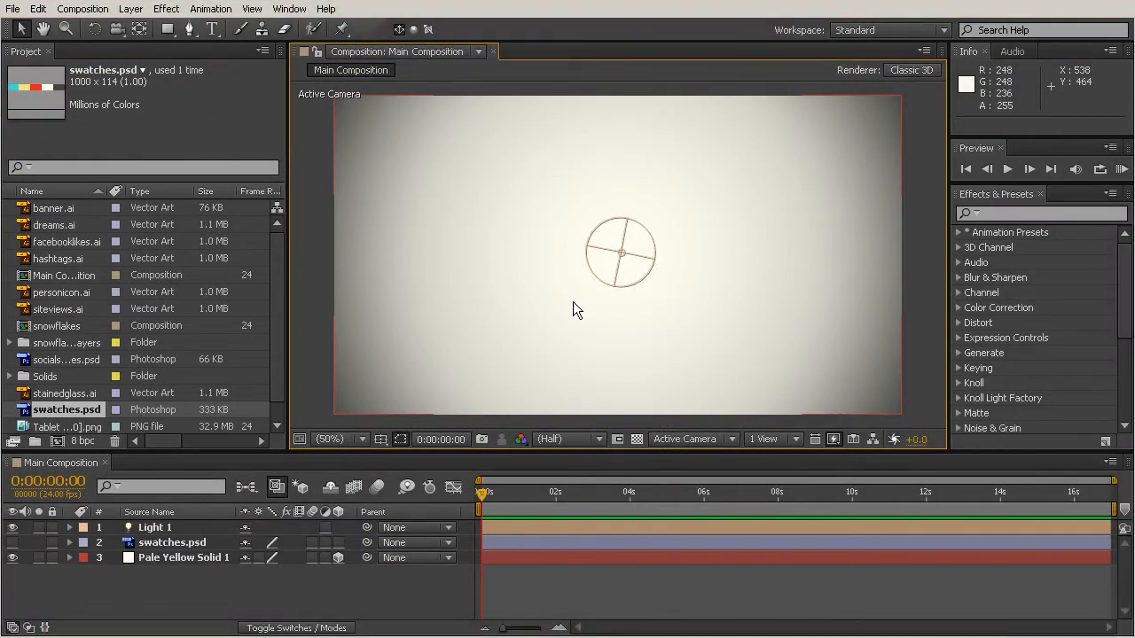
# Create a new text layer in the Main Composition reading "{millions}".
pyautogui.click(131, 11)
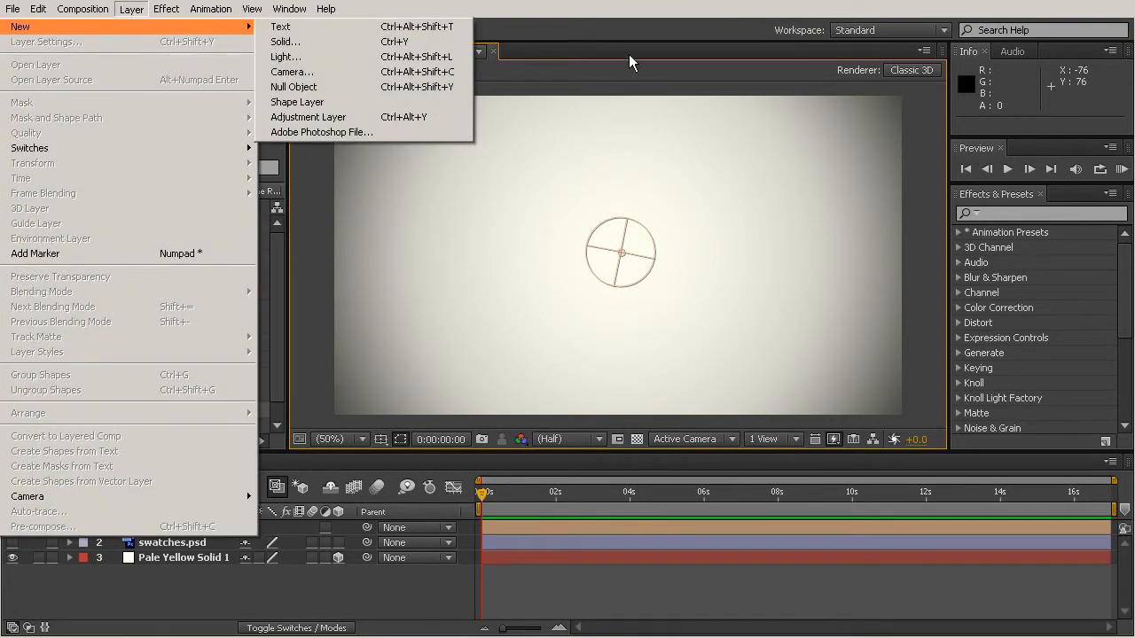
pyautogui.click(630, 56)
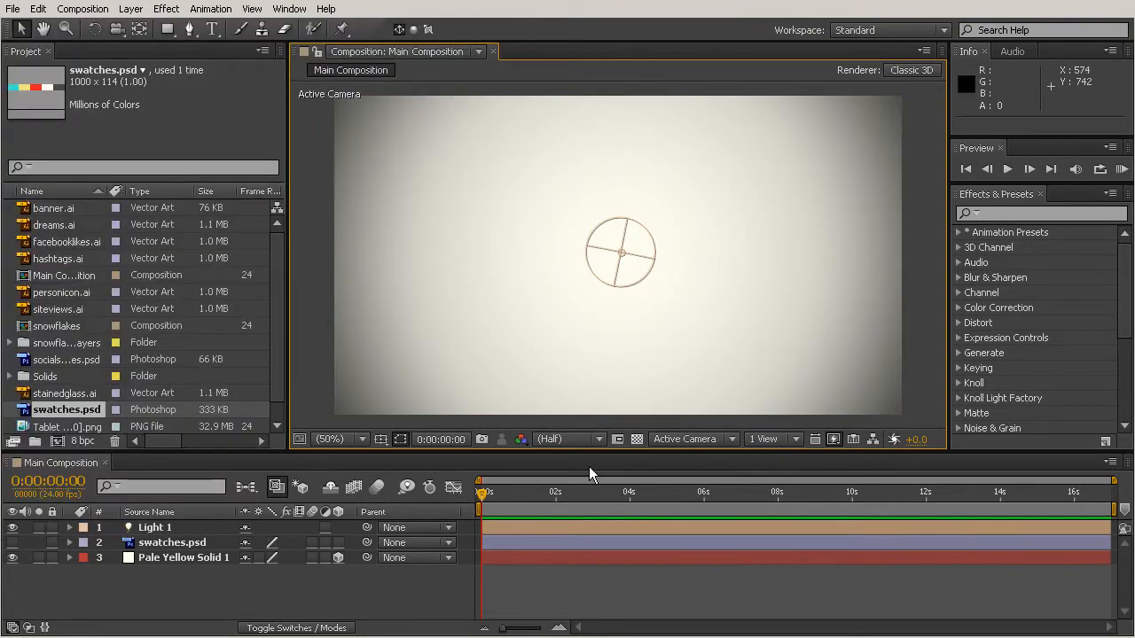
pyautogui.moveTo(603, 454); pyautogui.dragTo(616, 353)
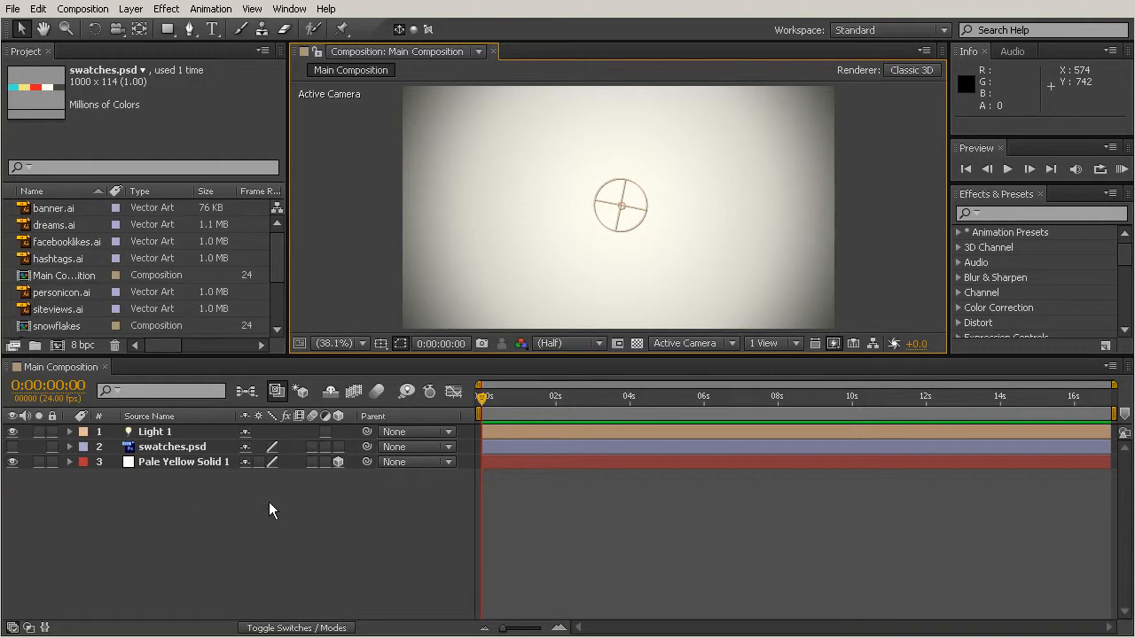
pyautogui.rightClick(229, 490)
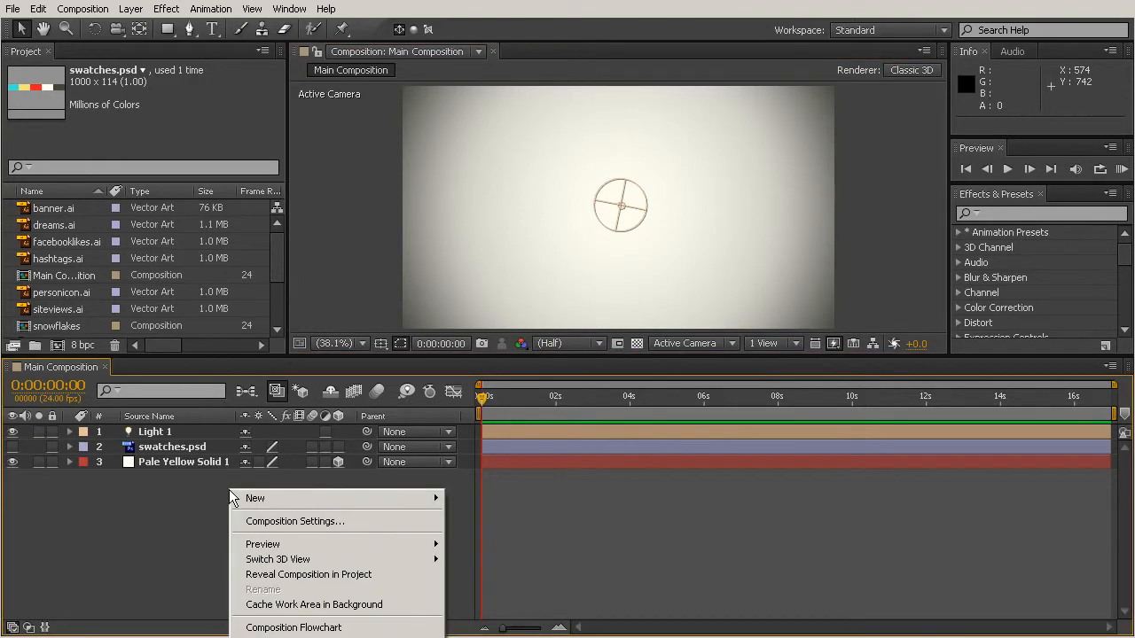
pyautogui.moveTo(252, 498)
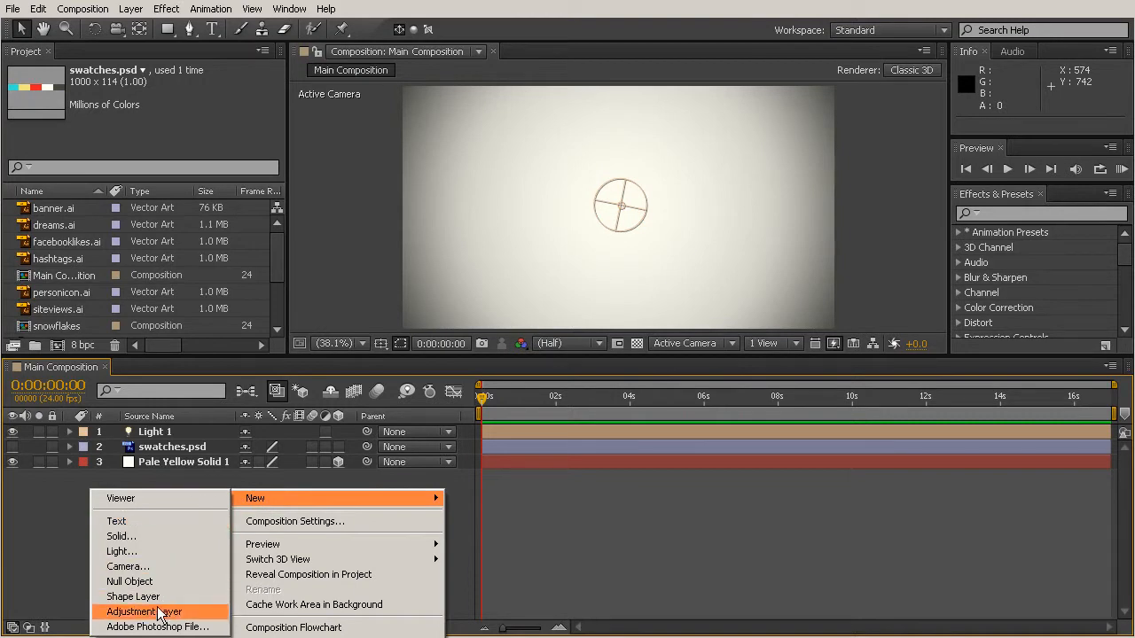
pyautogui.click(114, 523)
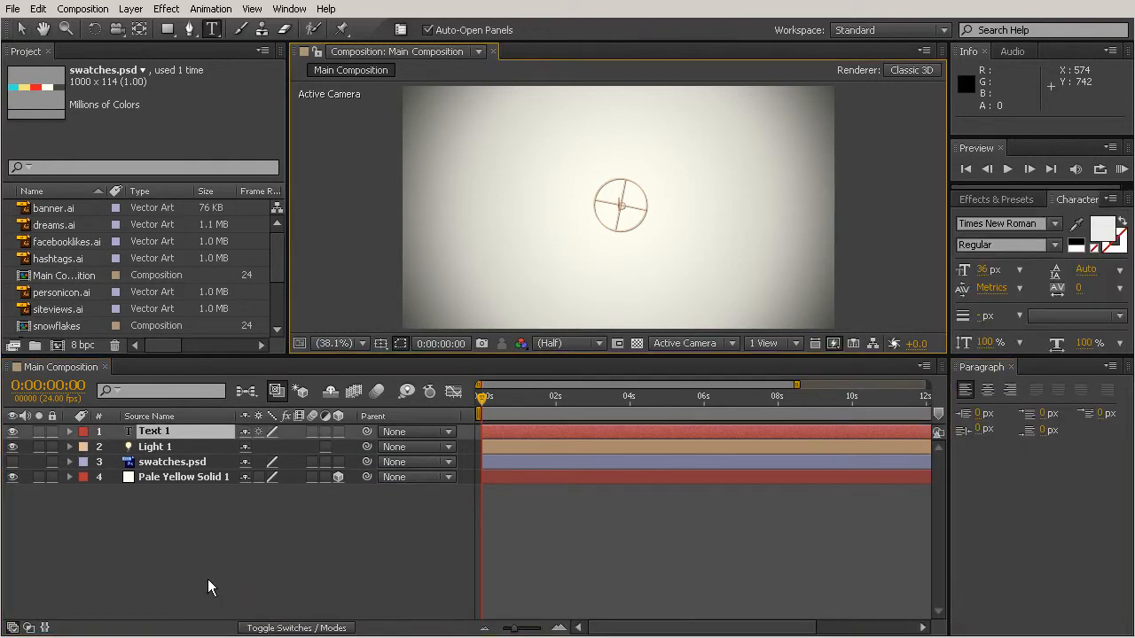
pyautogui.moveTo(551, 352); pyautogui.dragTo(551, 415)
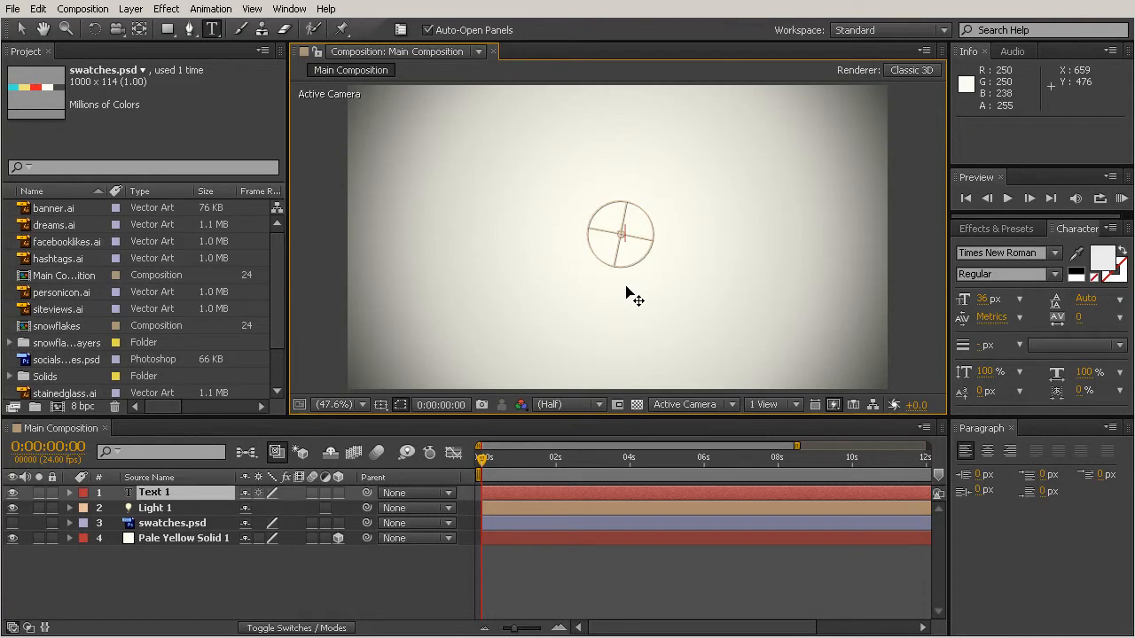
pyautogui.write('ingo')
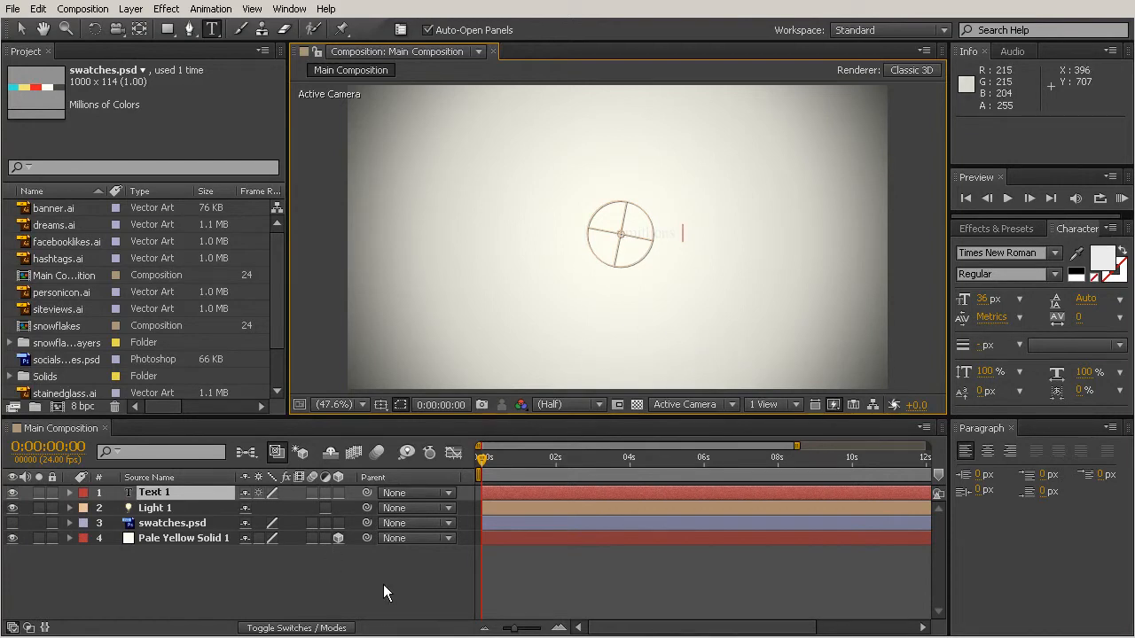
pyautogui.click(524, 573)
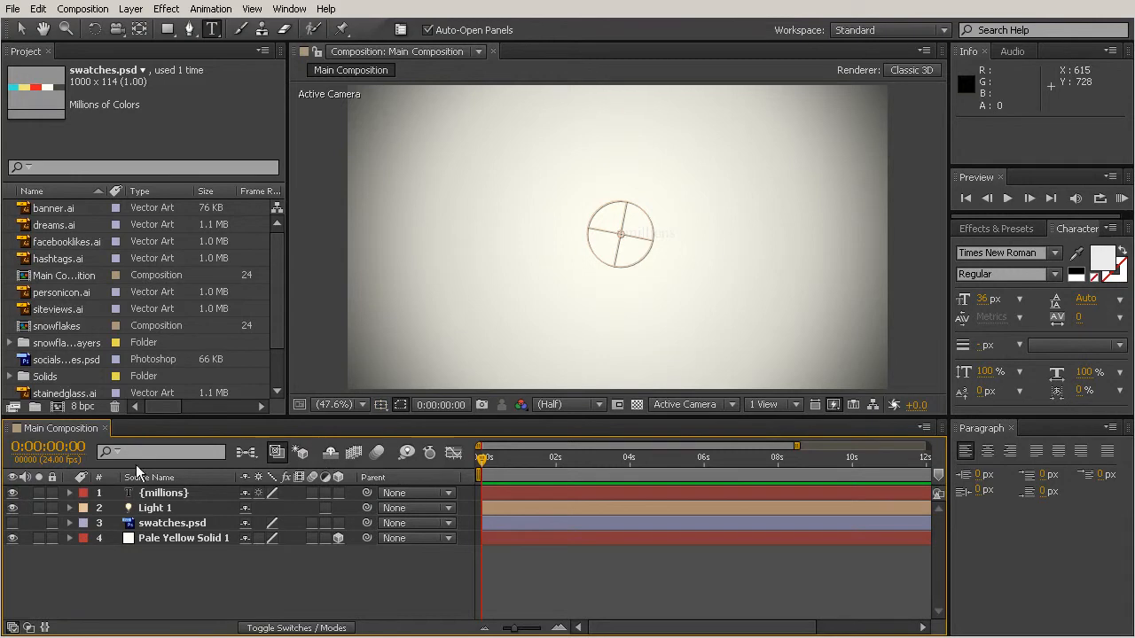
# Show the swatches.psd layer and move it up near the composition's upper edge, to about 623, 140.
pyautogui.click(156, 494)
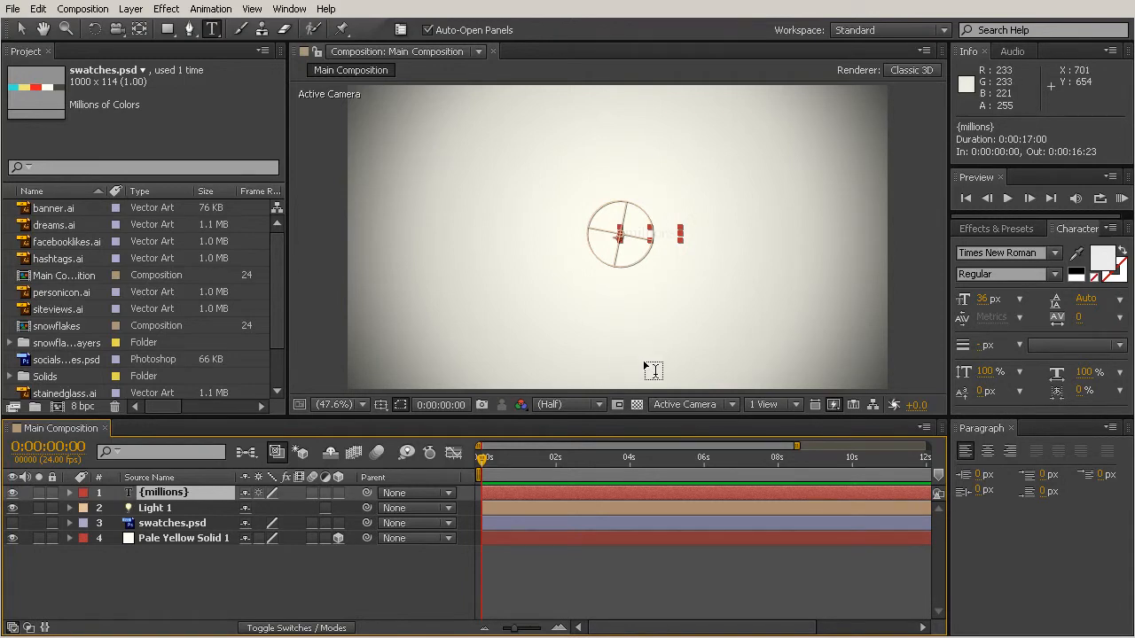
pyautogui.click(12, 523)
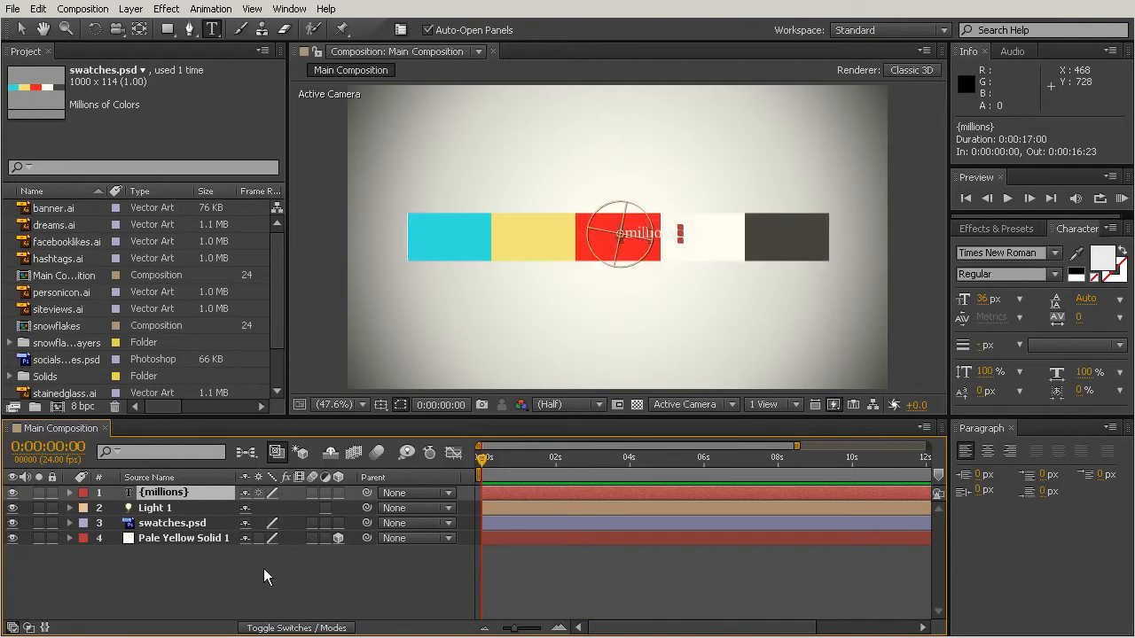
pyautogui.click(147, 523)
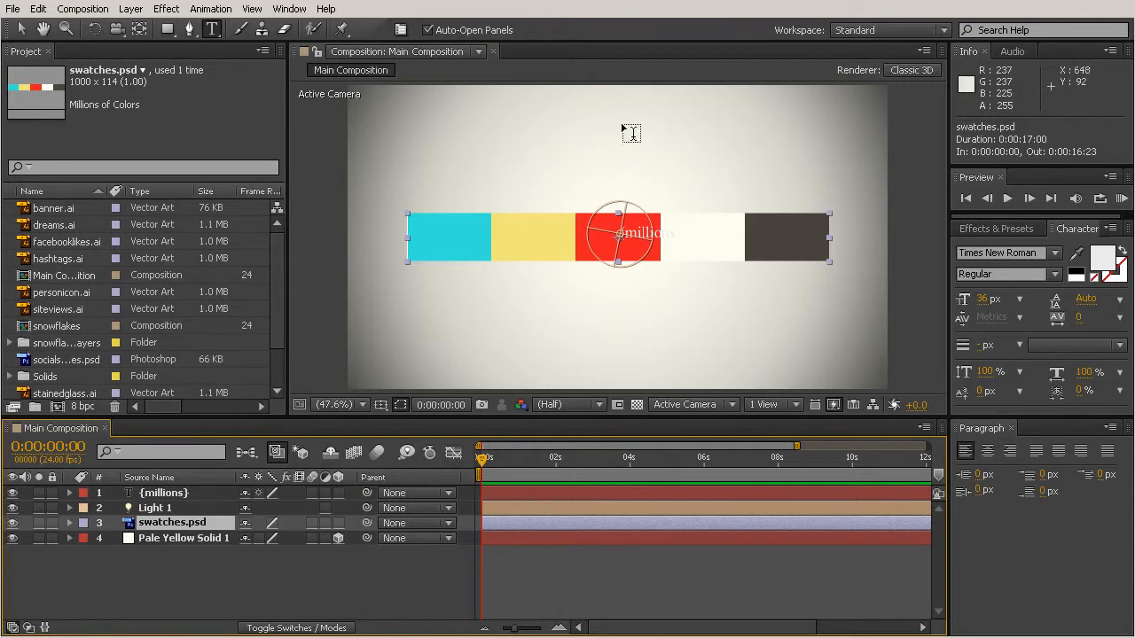
pyautogui.click(214, 30)
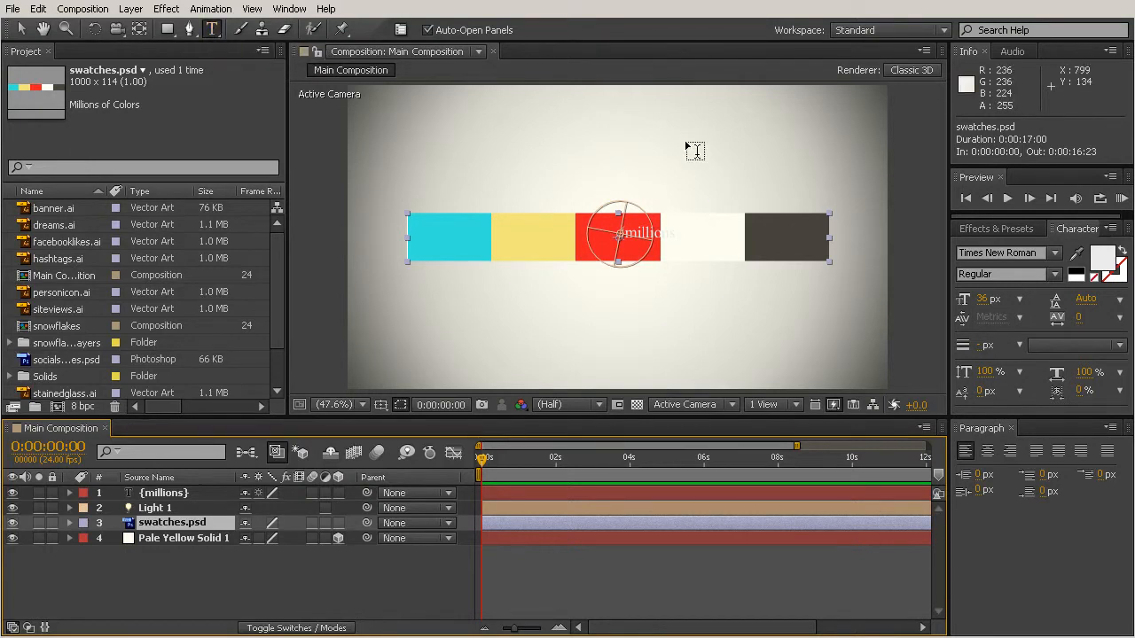
pyautogui.press('v')
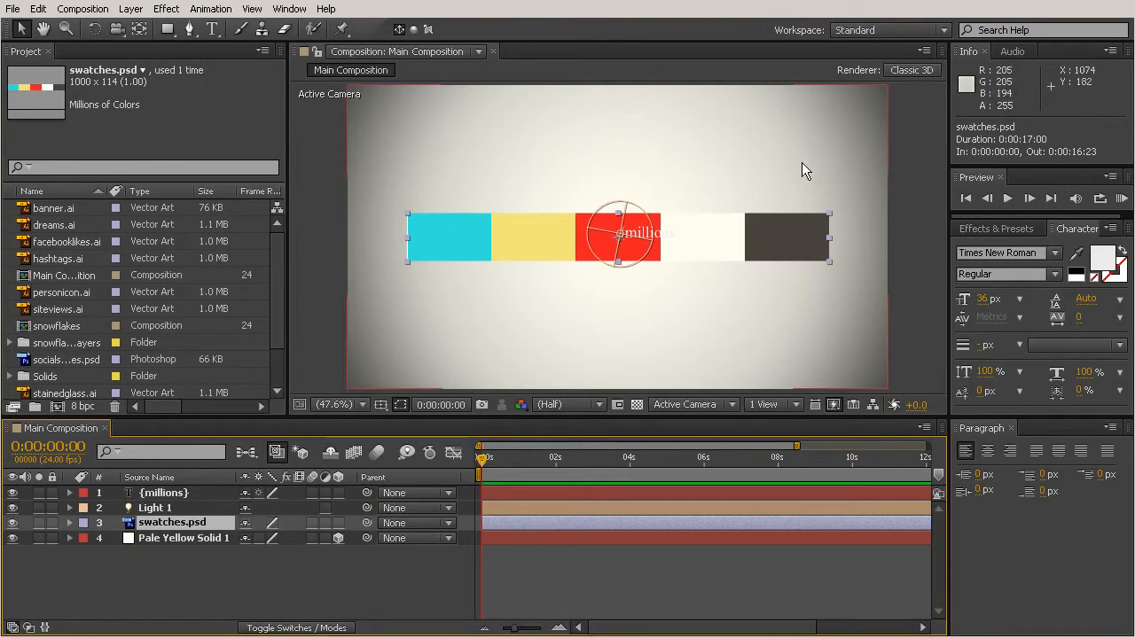
pyautogui.moveTo(821, 237); pyautogui.dragTo(784, 153)
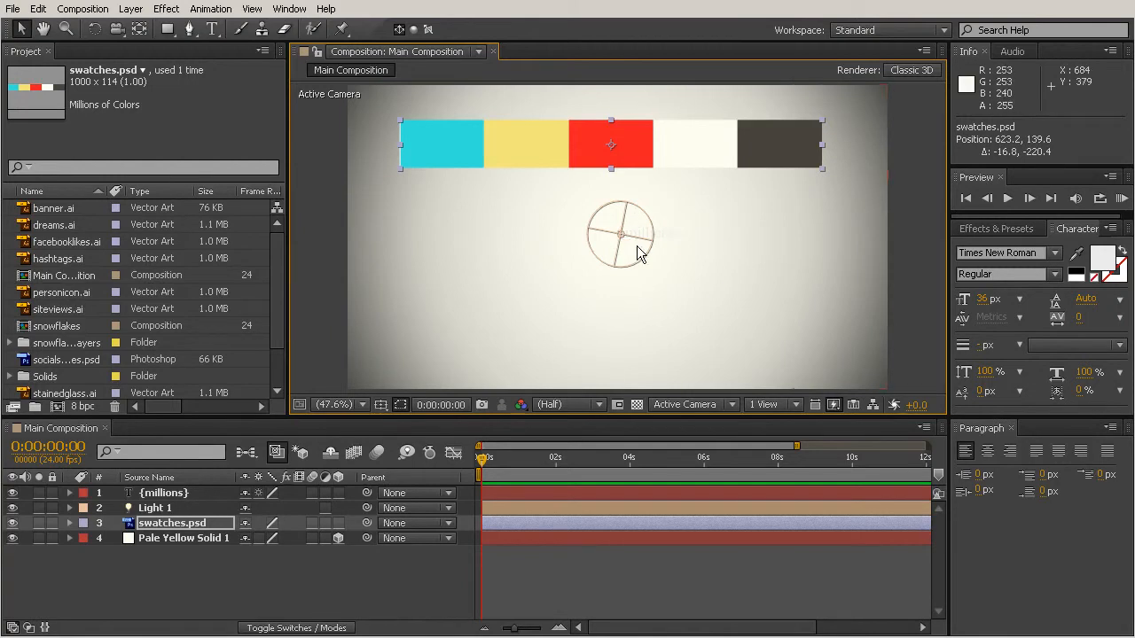
# Open the fill colour picker for the {millions} text and move the dialog clear of the swatches.
pyautogui.click(663, 232)
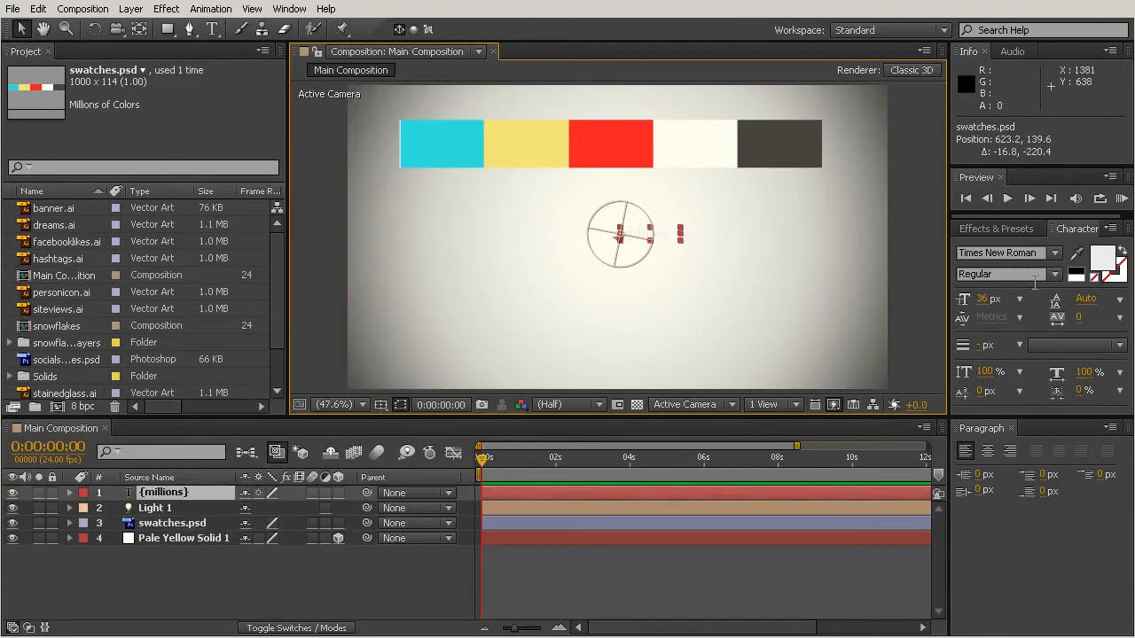
pyautogui.click(1102, 259)
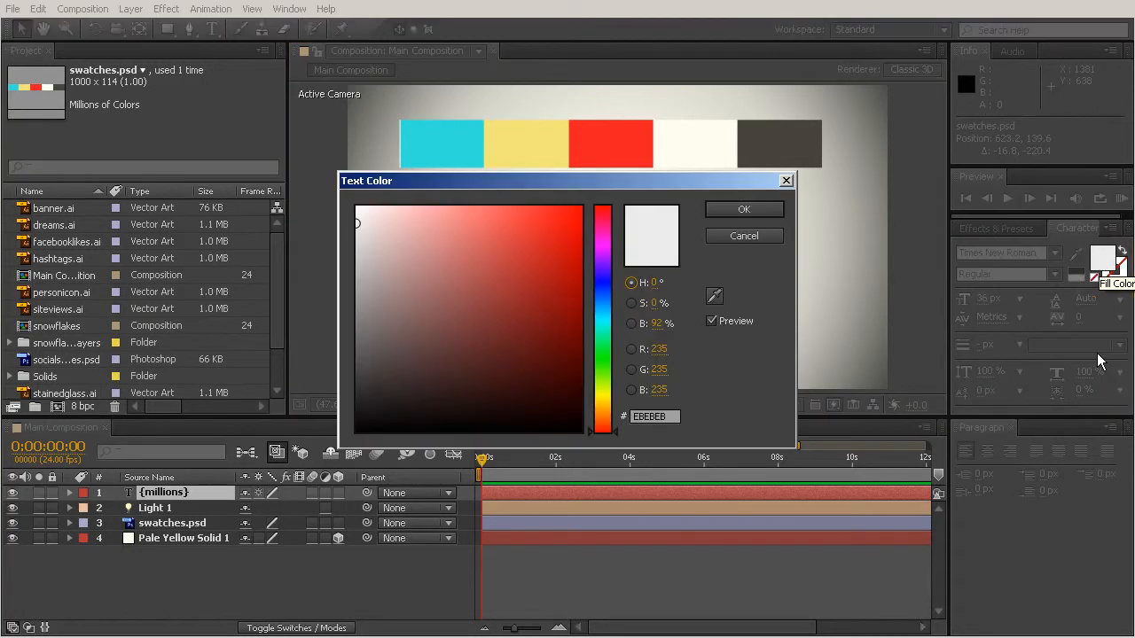
pyautogui.moveTo(580, 182); pyautogui.dragTo(523, 278)
# Try several red and green fill colours on the {millions} text.
pyautogui.click(382, 388)
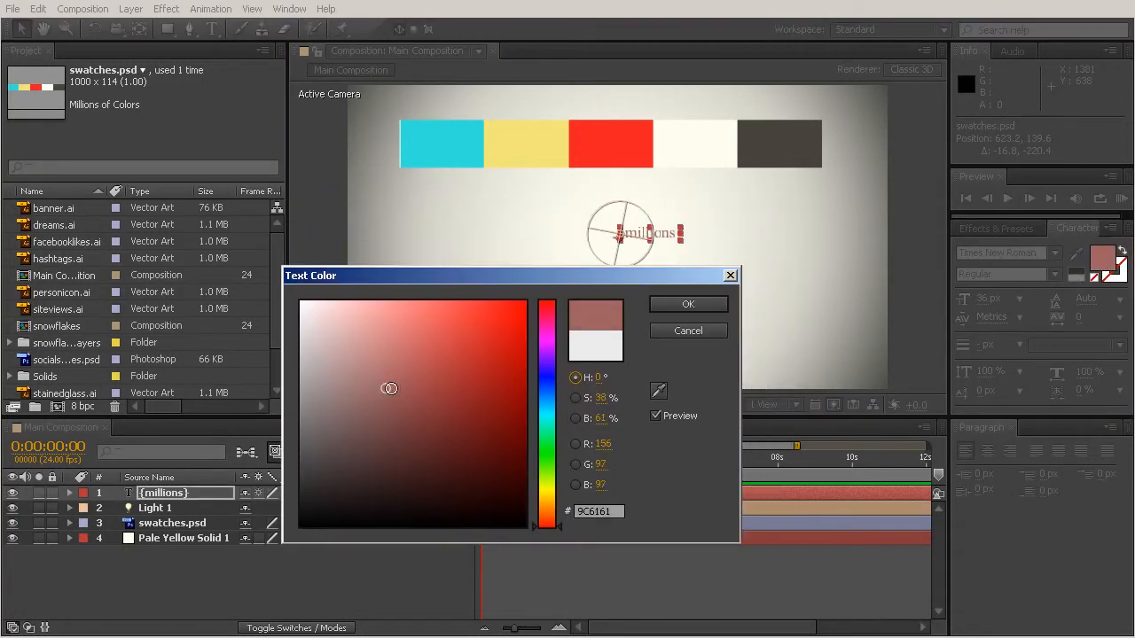
pyautogui.click(483, 418)
pyautogui.moveTo(463, 471)
pyautogui.mouseDown()
pyautogui.moveTo(400, 486)
pyautogui.moveTo(418, 423)
pyautogui.moveTo(521, 328)
pyautogui.moveTo(527, 306)
pyautogui.mouseUp()
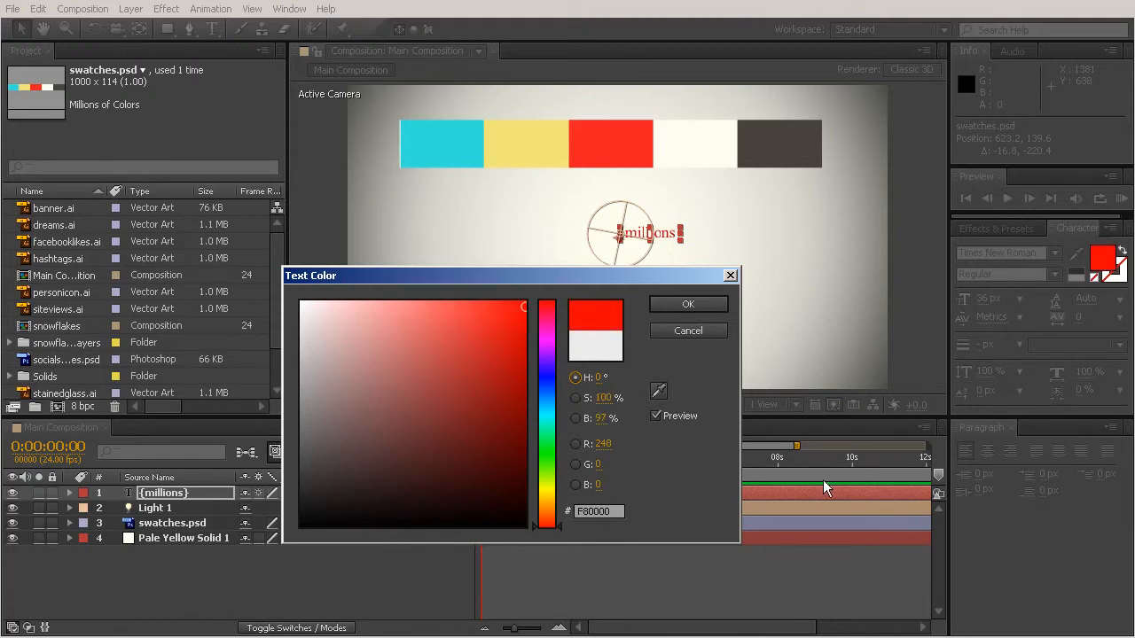
pyautogui.moveTo(542, 485); pyautogui.dragTo(536, 427)
pyautogui.click(449, 370)
pyautogui.click(376, 347)
pyautogui.click(494, 344)
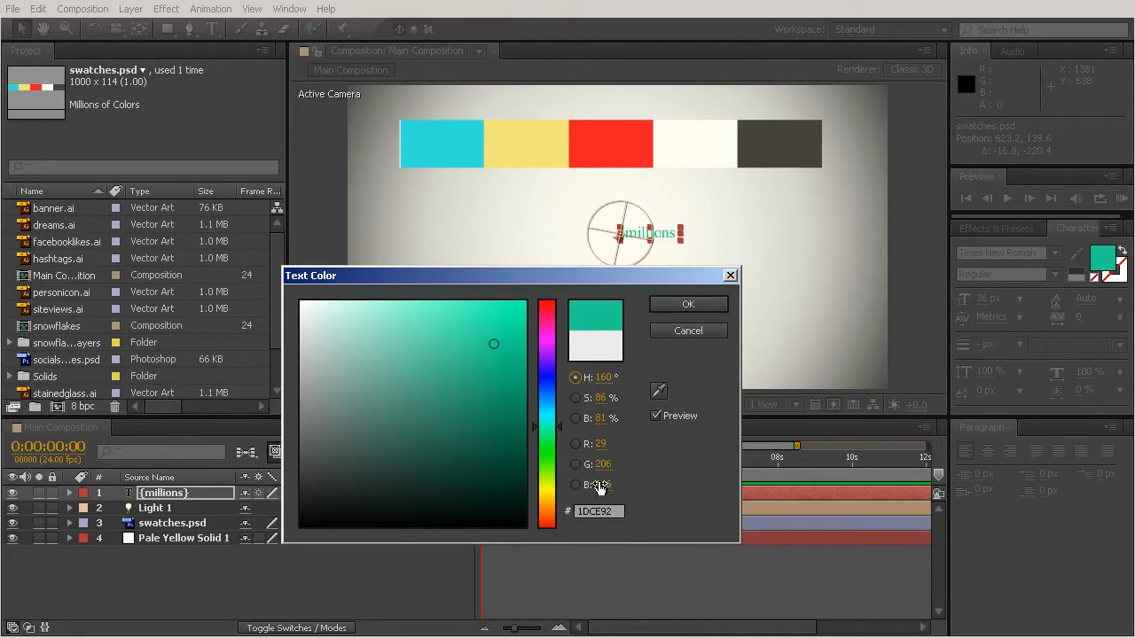
# Sample the cyan swatch as the {millions} text's fill colour and accept it.
pyautogui.click(658, 391)
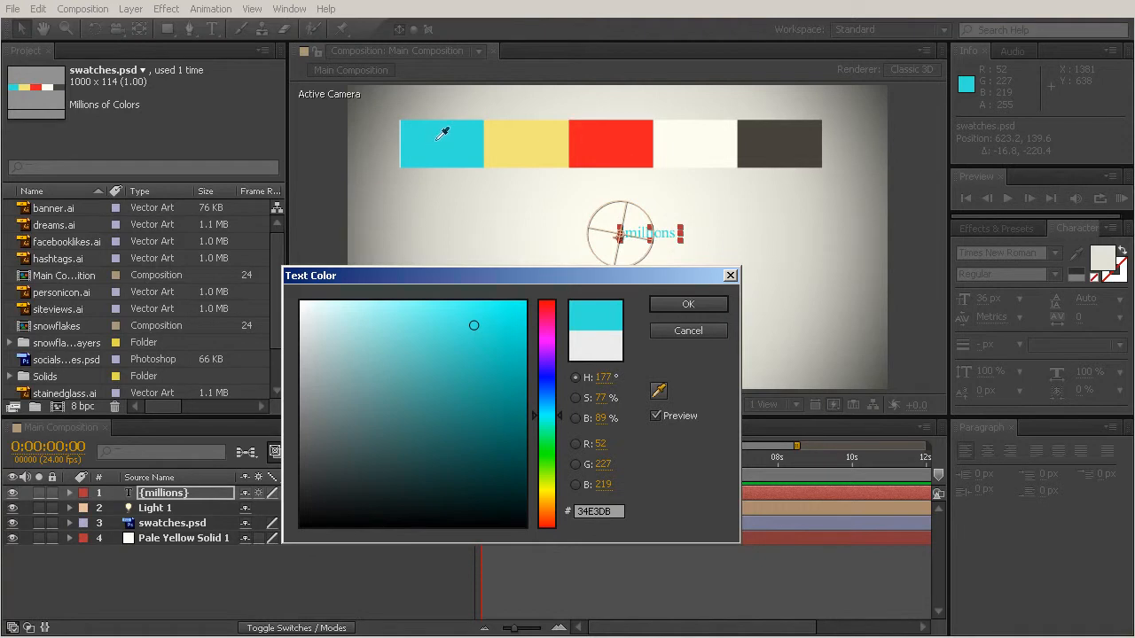
pyautogui.click(454, 136)
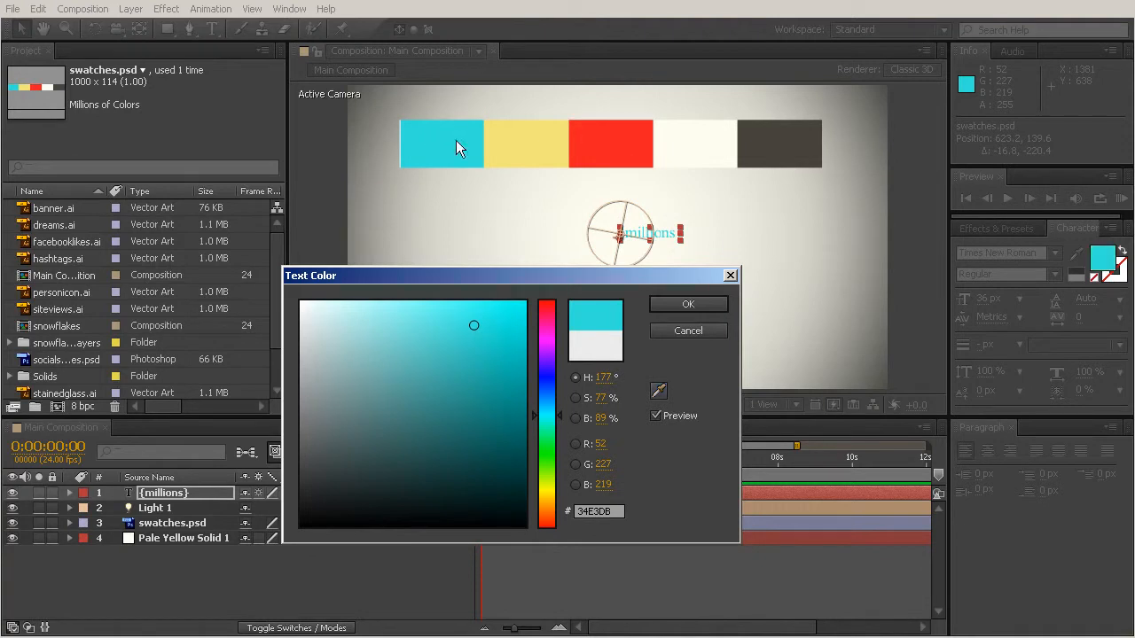
pyautogui.click(688, 305)
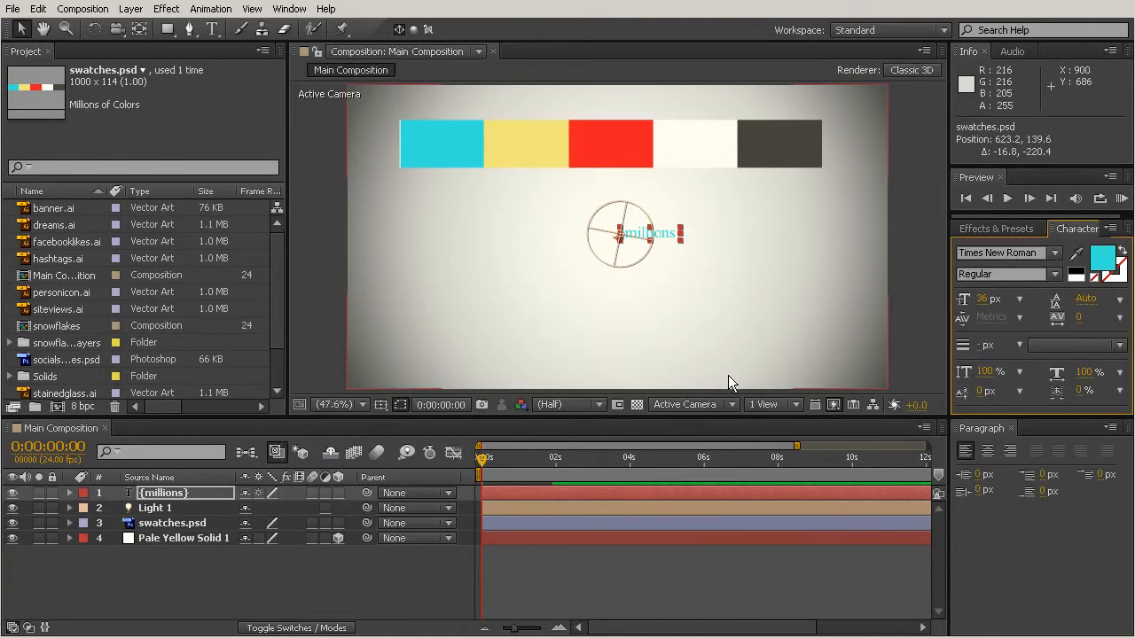
# Create a separate text layer reading "of videos viewed" below and to the left of {millions}.
pyautogui.click(728, 376)
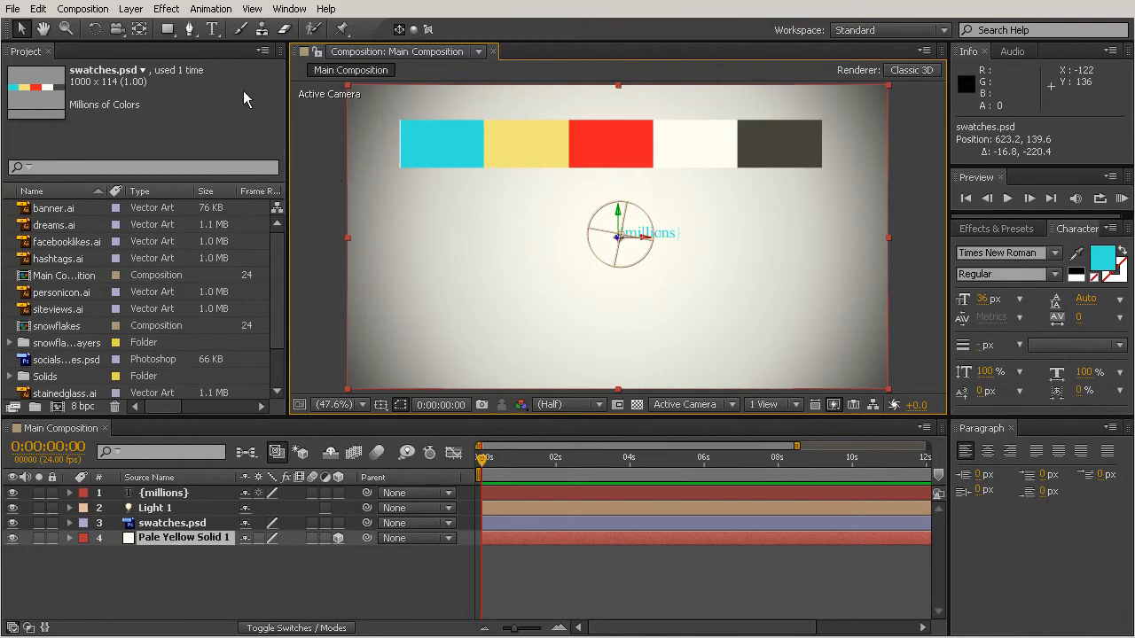
pyautogui.click(213, 31)
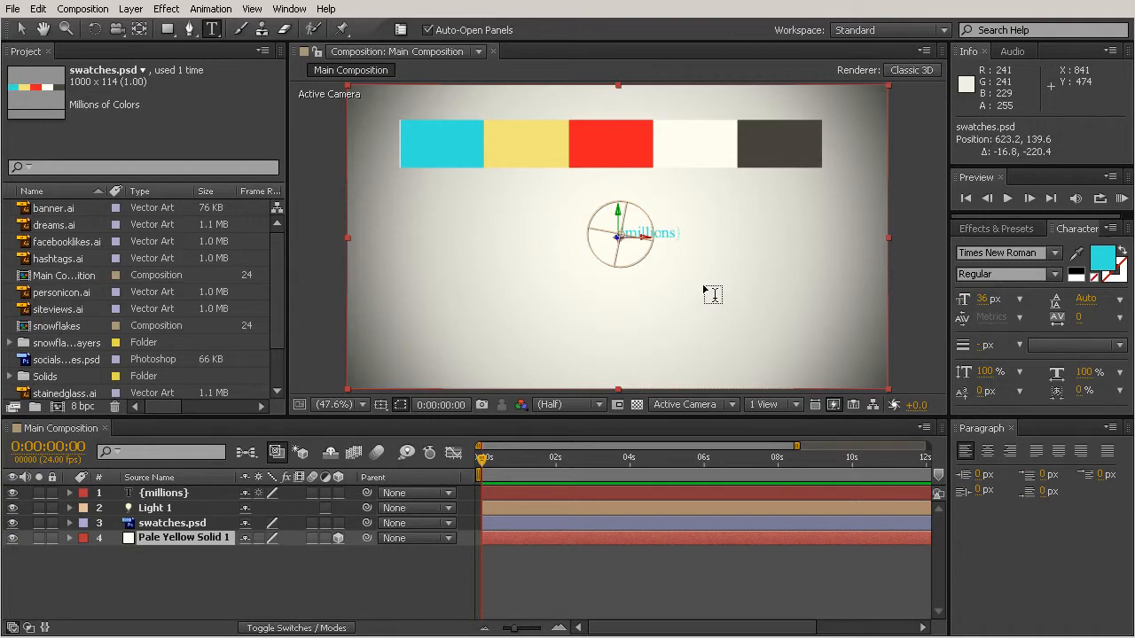
pyautogui.click(671, 233)
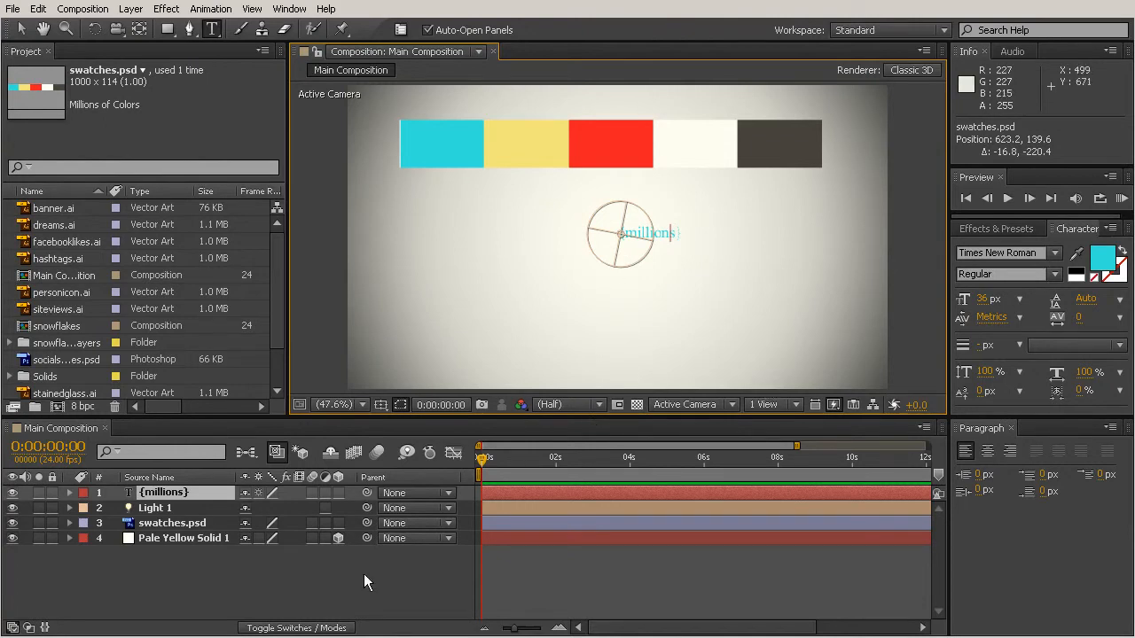
pyautogui.click(236, 579)
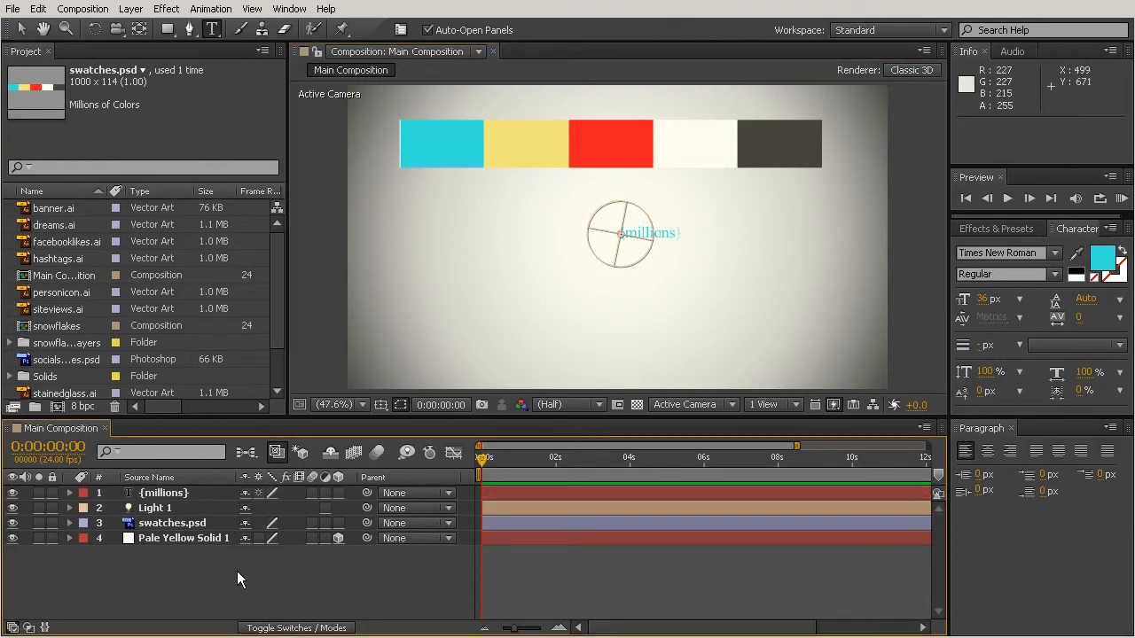
pyautogui.click(466, 315)
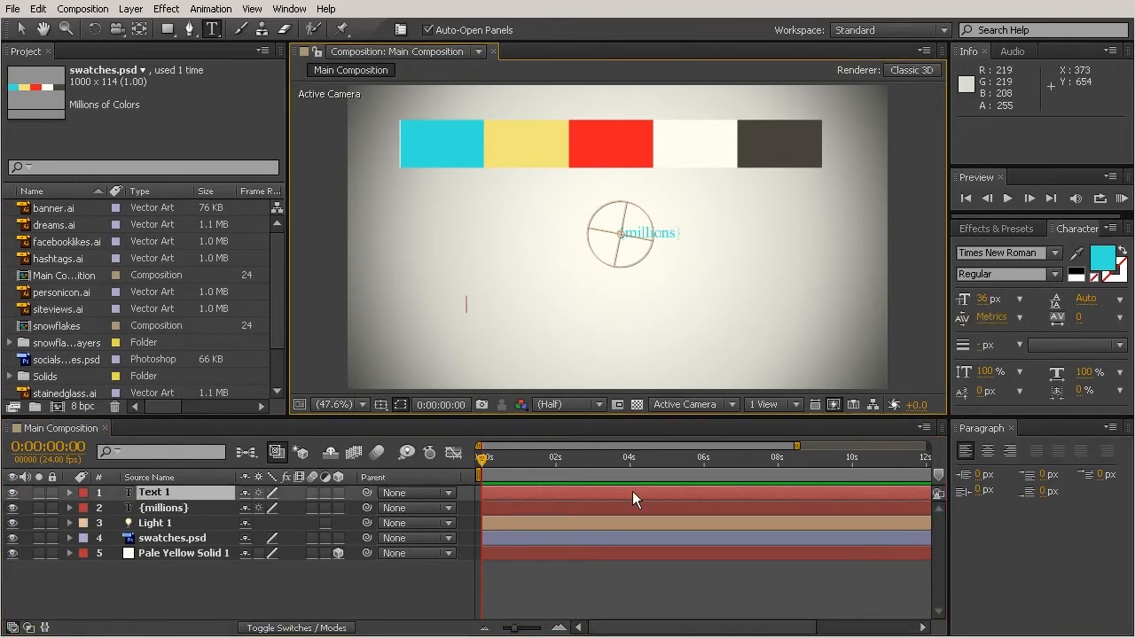
pyautogui.write('of videos viewed')
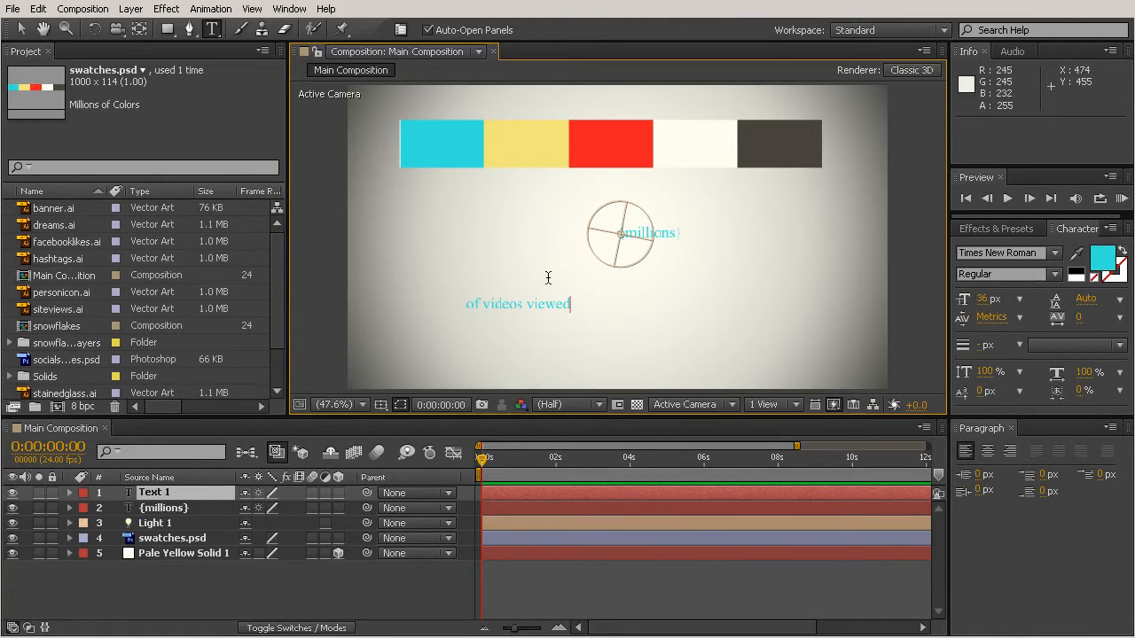
pyautogui.click(121, 604)
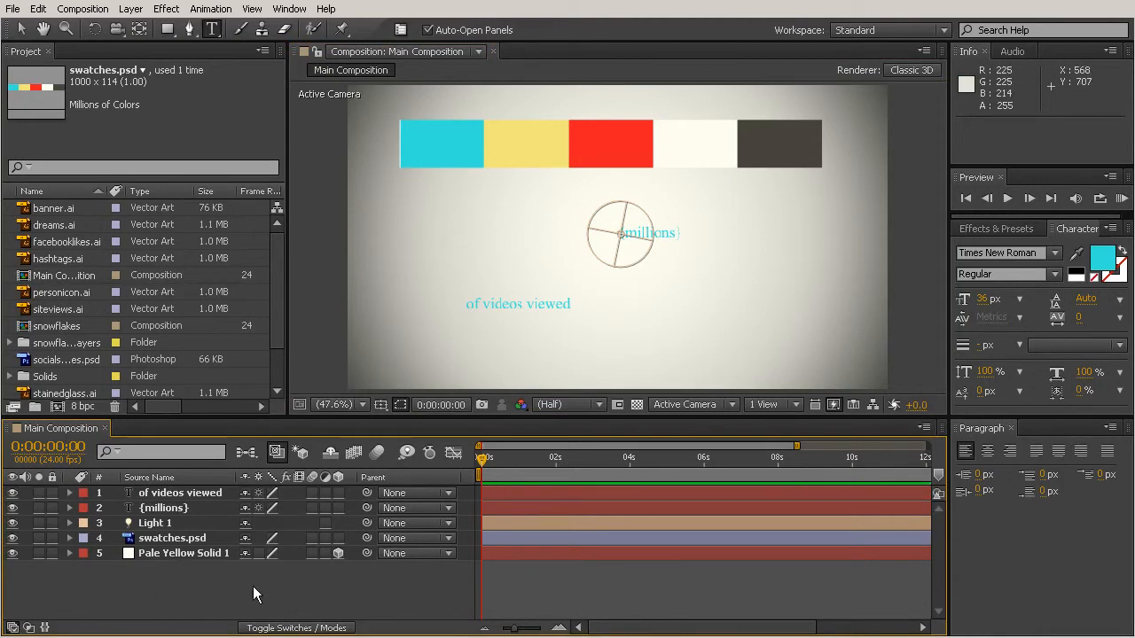
# Move "of videos viewed" toward the horizontal centre and place {millions} directly above it, at about 573, 476.
pyautogui.click(22, 28)
pyautogui.moveTo(561, 304); pyautogui.dragTo(671, 307)
pyautogui.moveTo(670, 240); pyautogui.dragTo(650, 284)
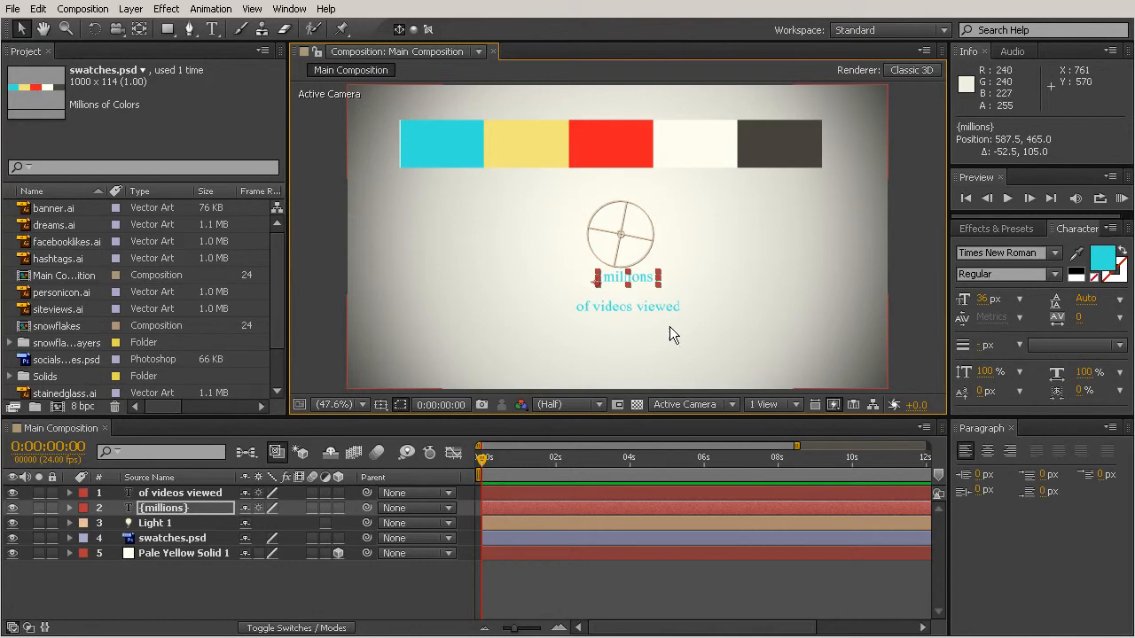
pyautogui.moveTo(644, 279); pyautogui.dragTo(638, 283)
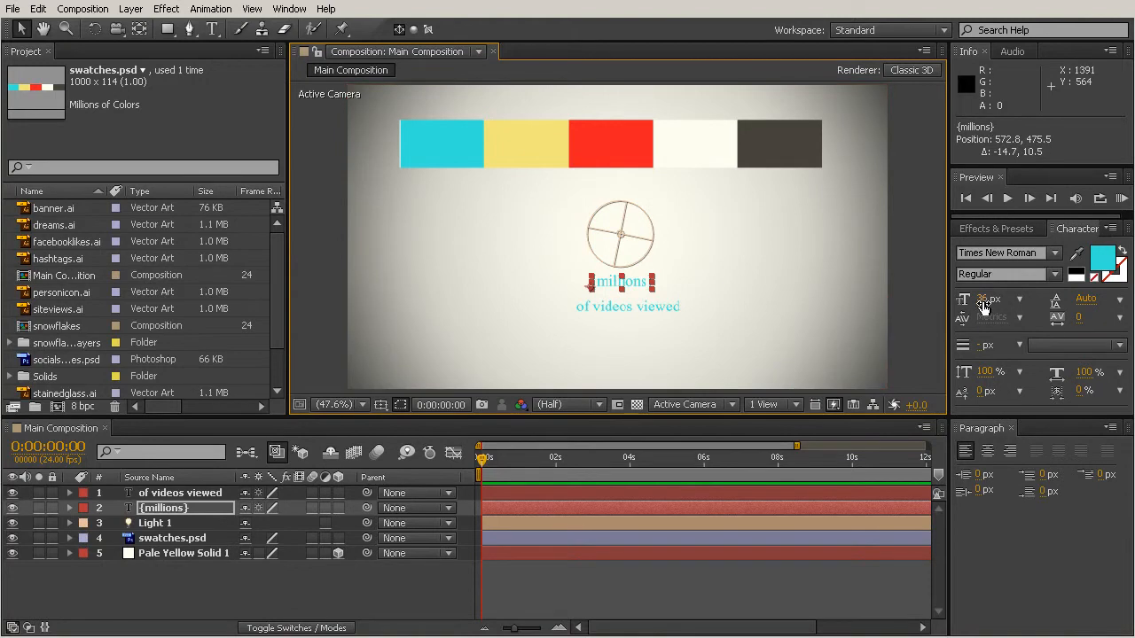
# Enlarge the {millions} text to 168 px and move it up to about 407, 326, just below the swatches.
pyautogui.moveTo(983, 303); pyautogui.dragTo(1094, 326)
pyautogui.moveTo(781, 279); pyautogui.dragTo(715, 219)
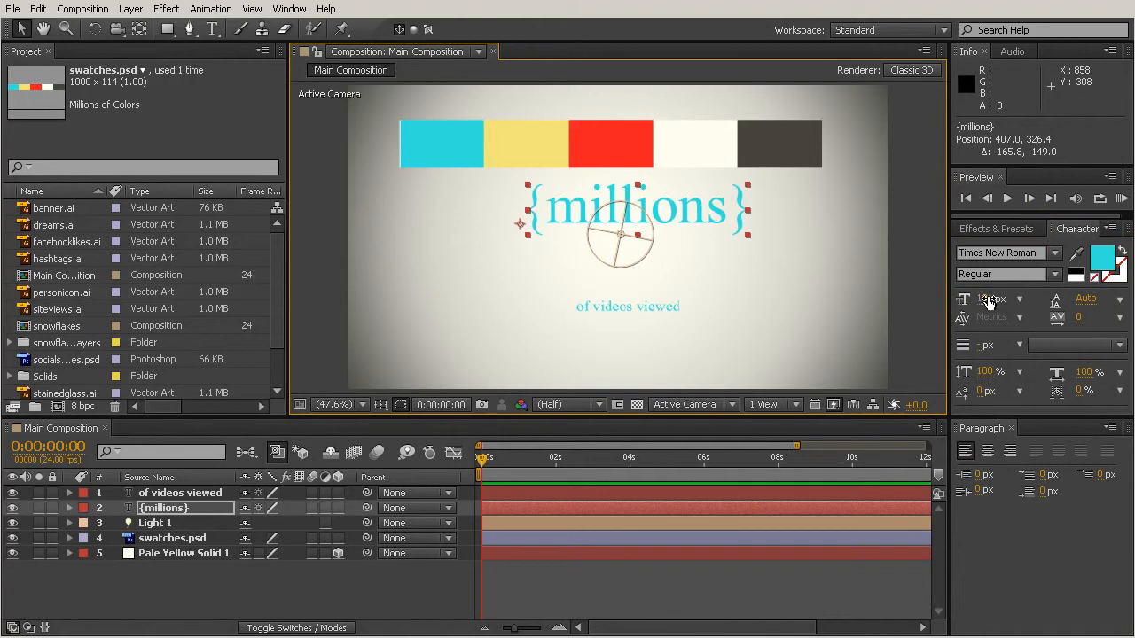
pyautogui.moveTo(983, 306); pyautogui.dragTo(1046, 324)
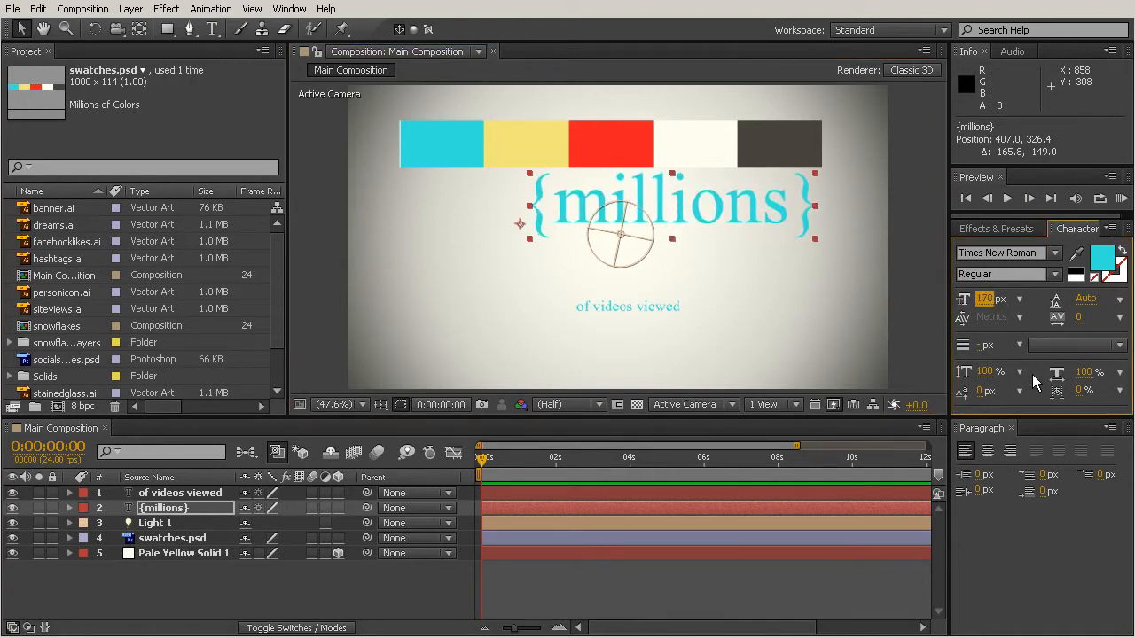
pyautogui.moveTo(986, 300)
pyautogui.mouseDown()
pyautogui.moveTo(1010, 301)
pyautogui.moveTo(982, 305)
pyautogui.mouseUp()
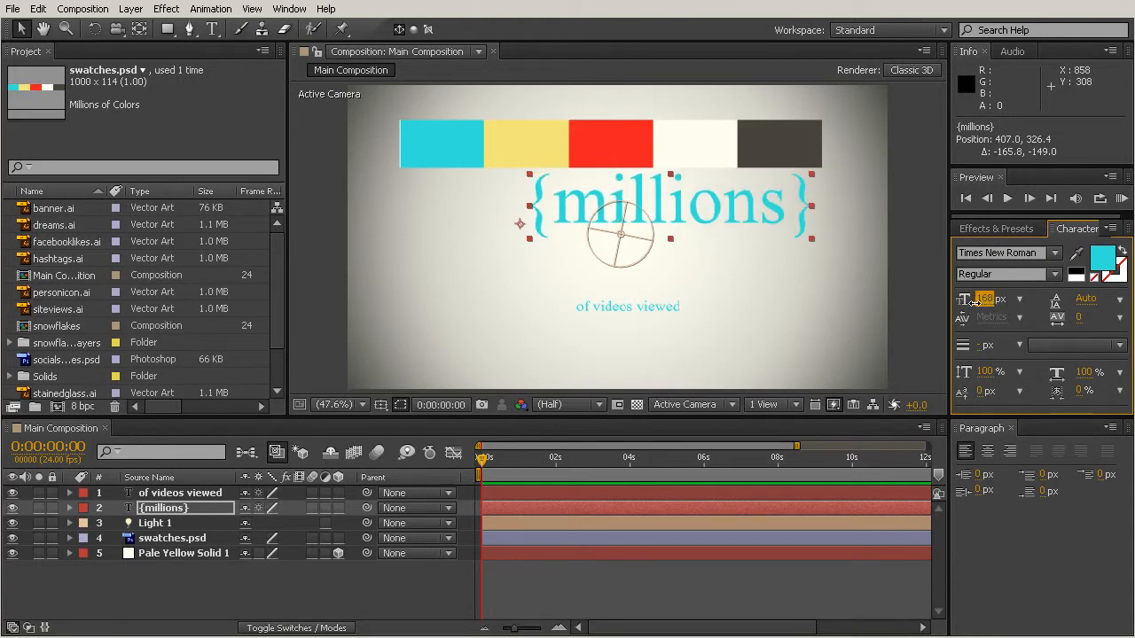
# Set the {millions} text size to 200 px and move it to about 228.6, 376.8, beneath the swatches.
pyautogui.click(985, 302)
pyautogui.write('200')
pyautogui.press('Return')
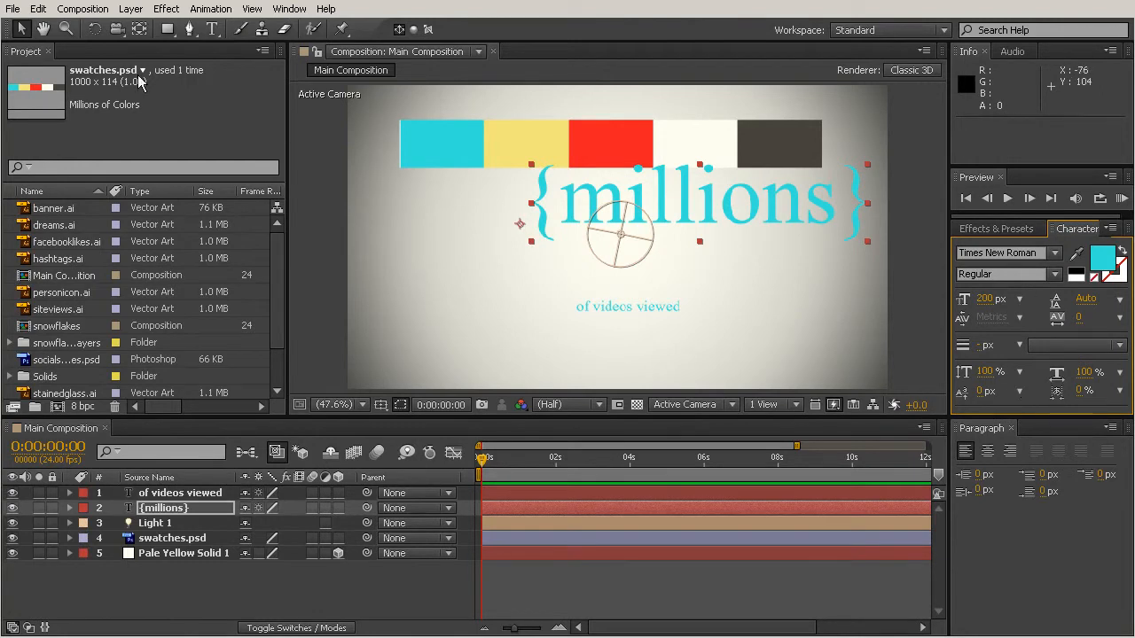
pyautogui.click(37, 49)
pyautogui.moveTo(727, 215); pyautogui.dragTo(652, 237)
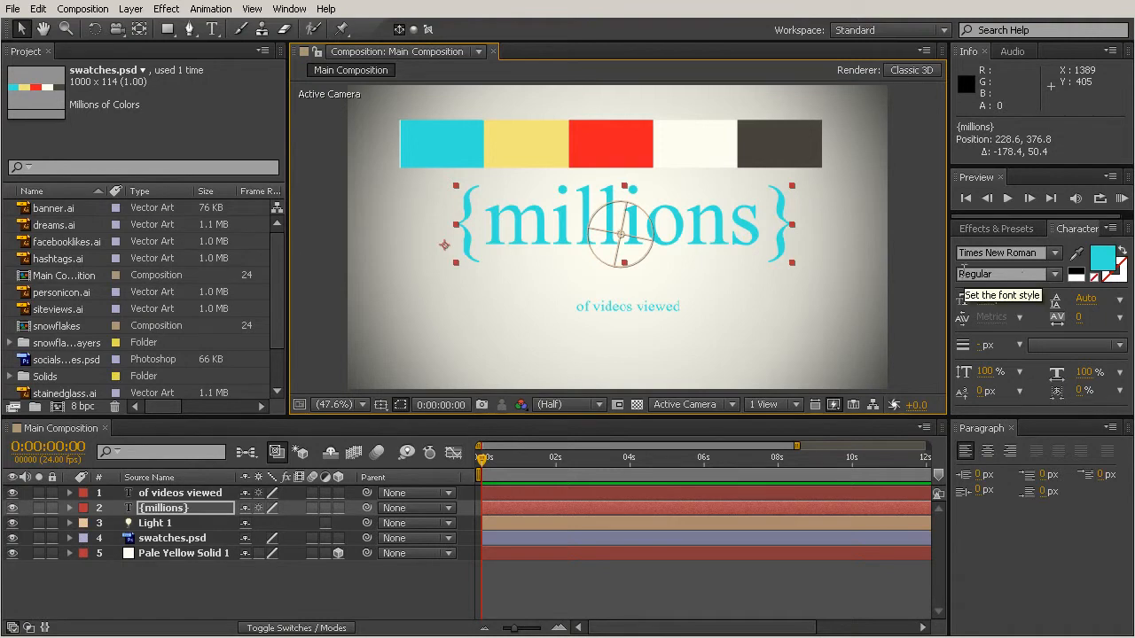
# Change the {millions} font to PF Din Text Comp in the Regular style.
pyautogui.click(1042, 255)
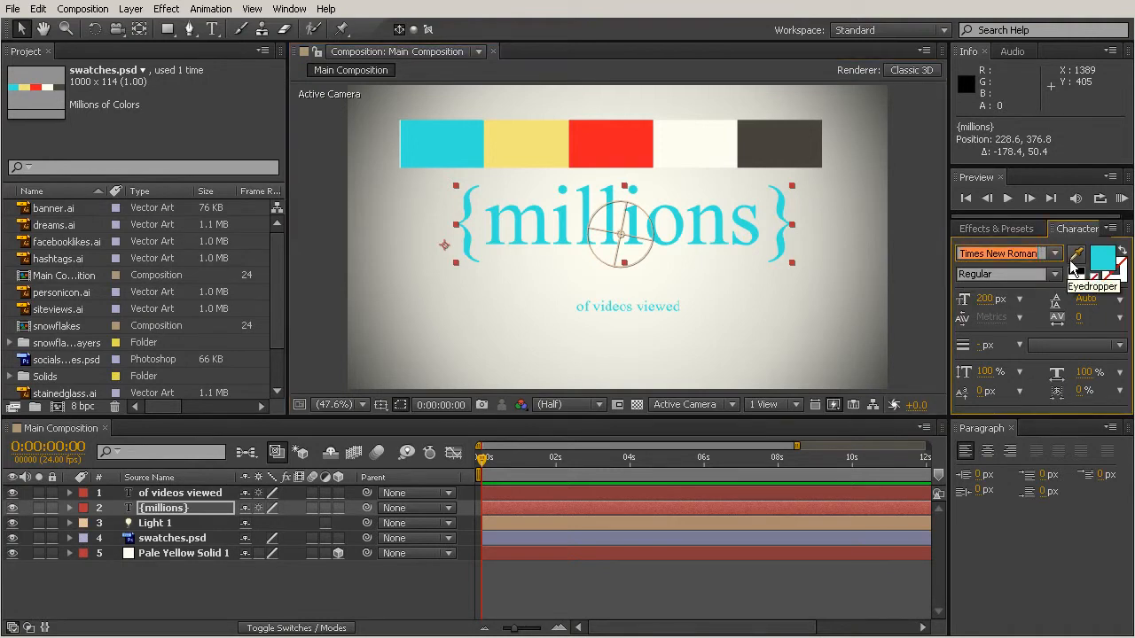
pyautogui.write('Palatino')
pyautogui.press('Return')
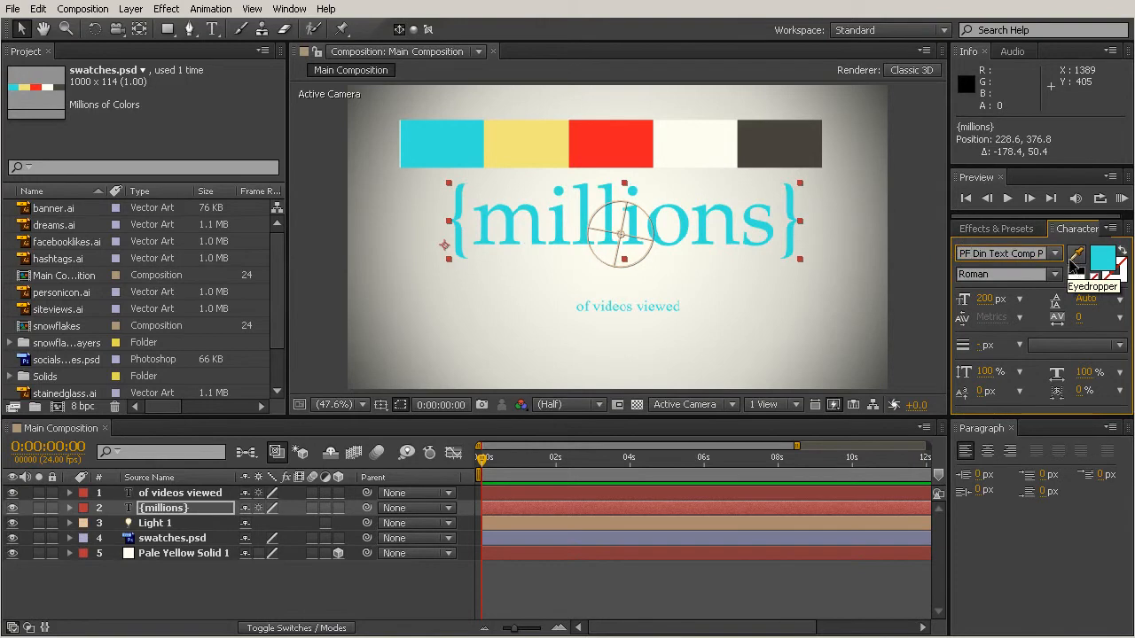
pyautogui.write('F')
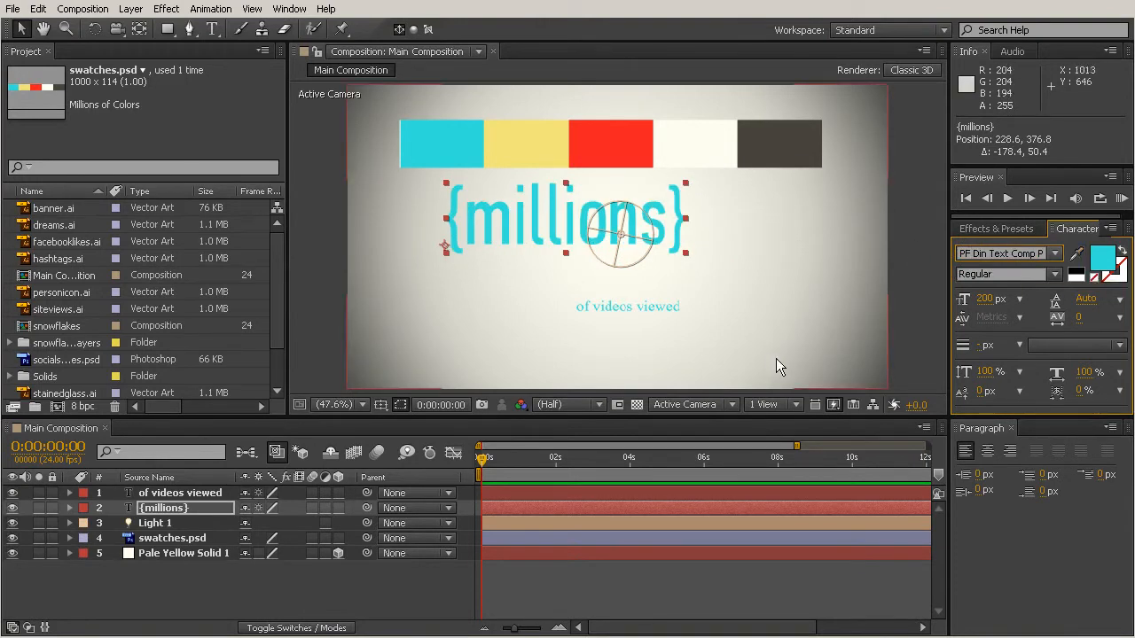
pyautogui.click(801, 250)
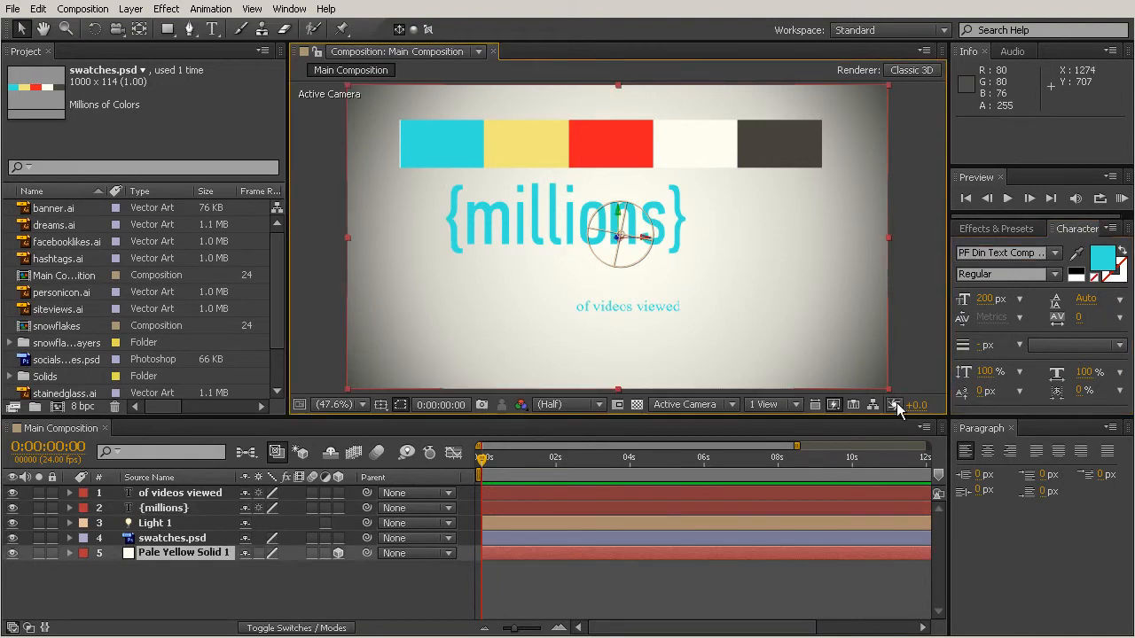
# Apply All Caps to the {millions} layer, switching it off and on again once to compare.
pyautogui.click(168, 510)
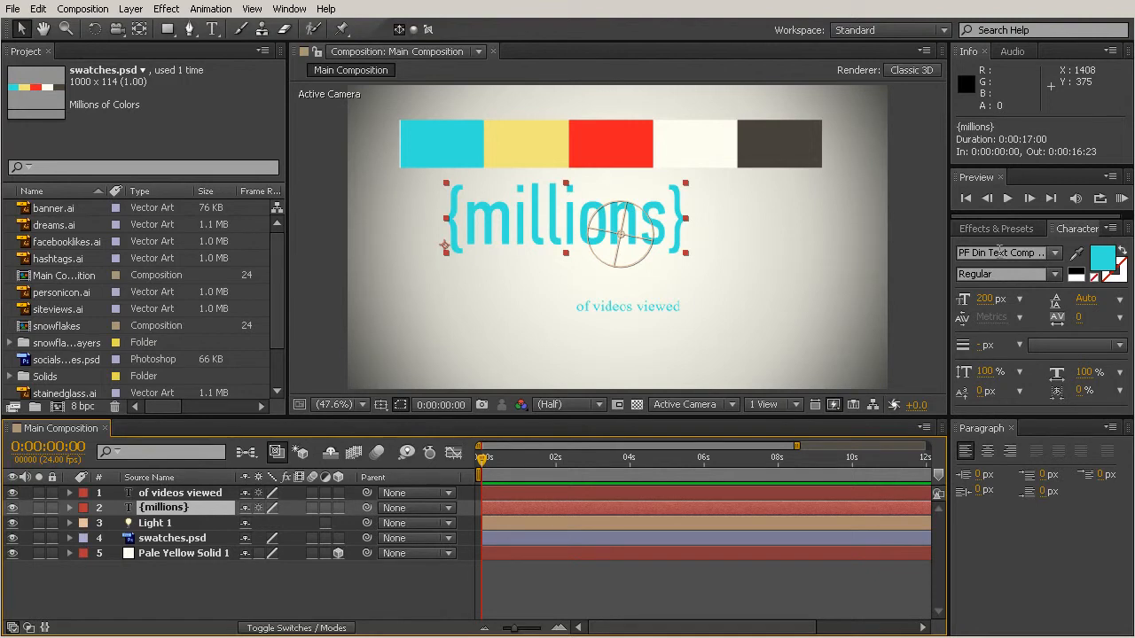
pyautogui.click(1113, 230)
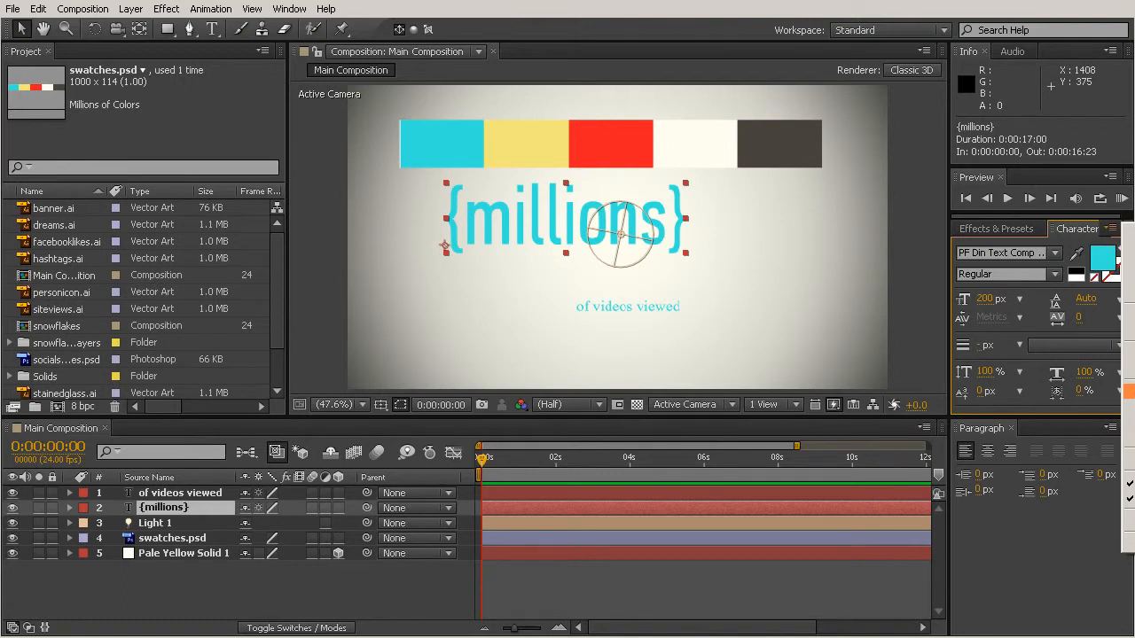
pyautogui.click(1128, 391)
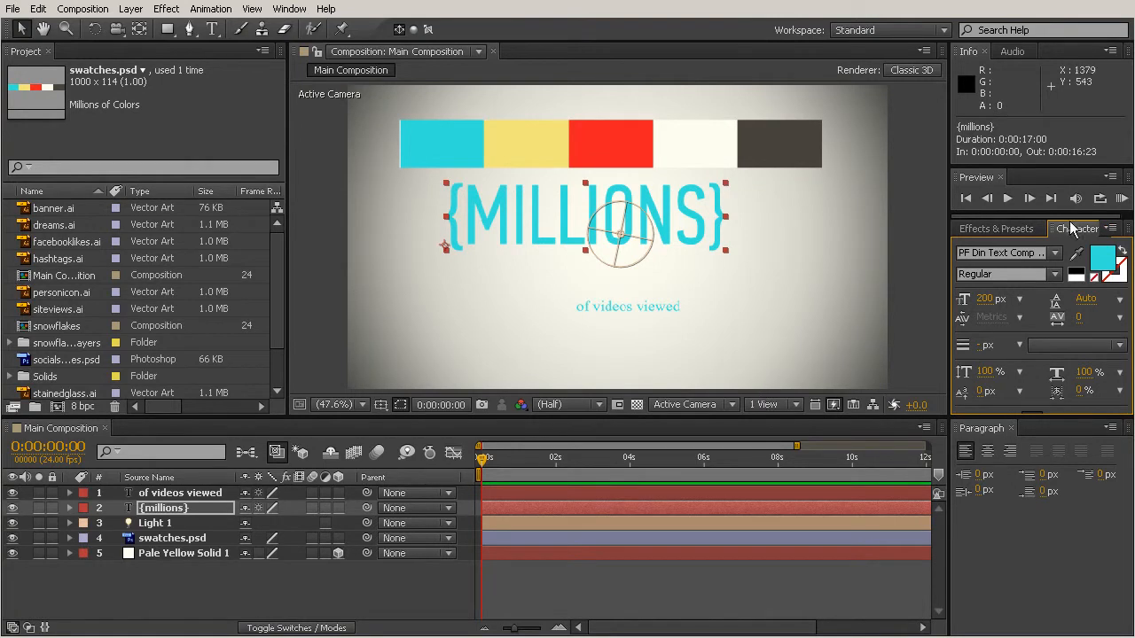
pyautogui.click(1111, 229)
pyautogui.click(1128, 391)
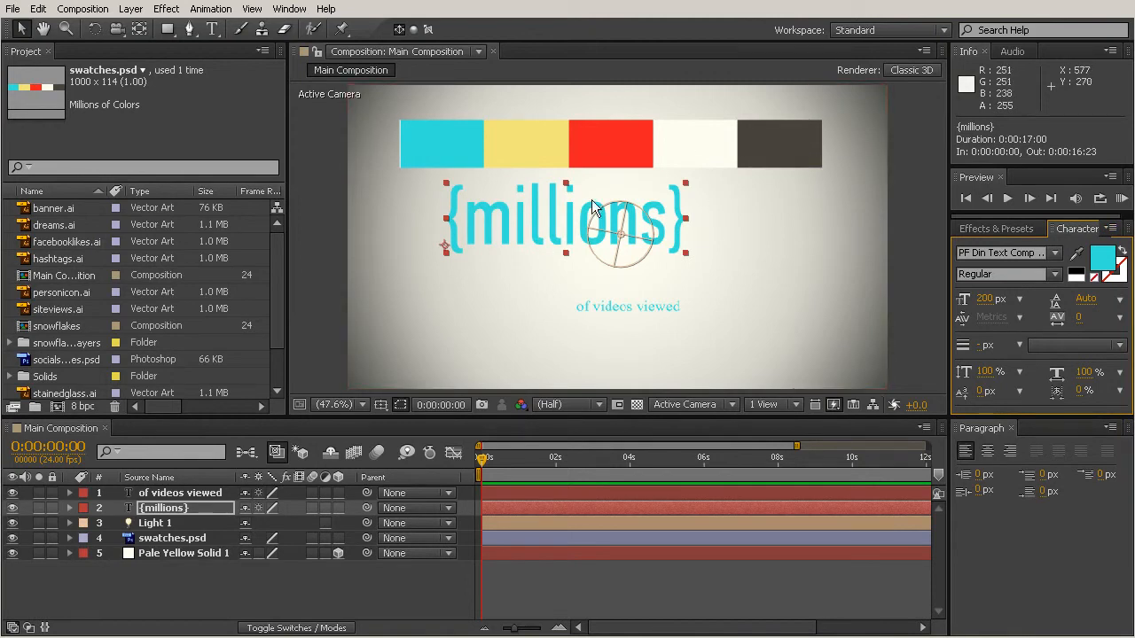
pyautogui.click(1111, 229)
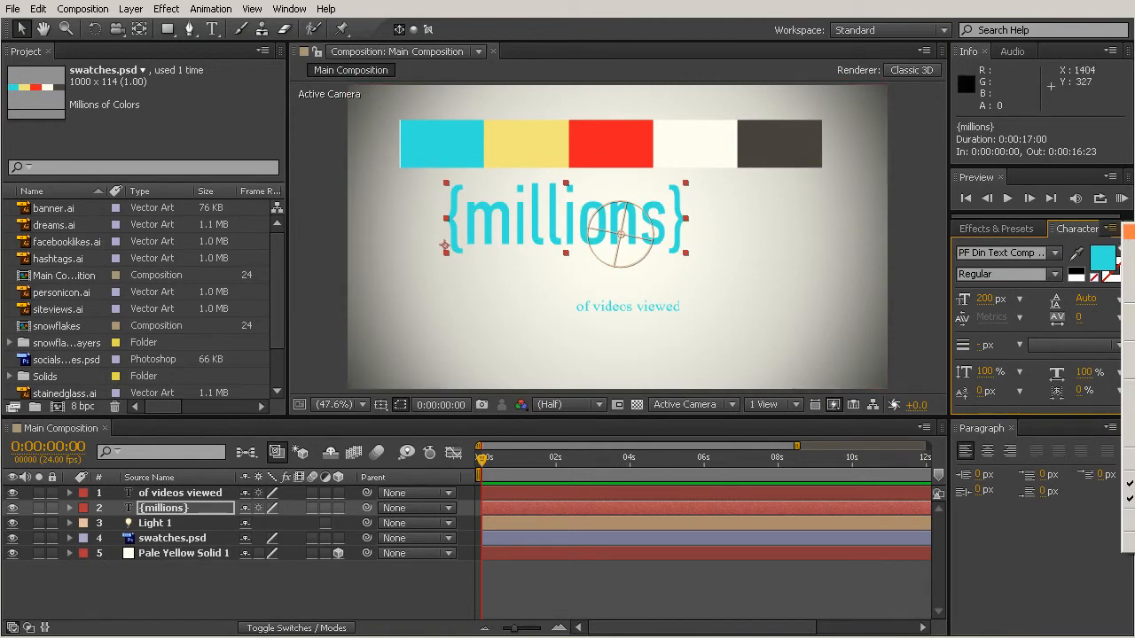
pyautogui.click(1128, 391)
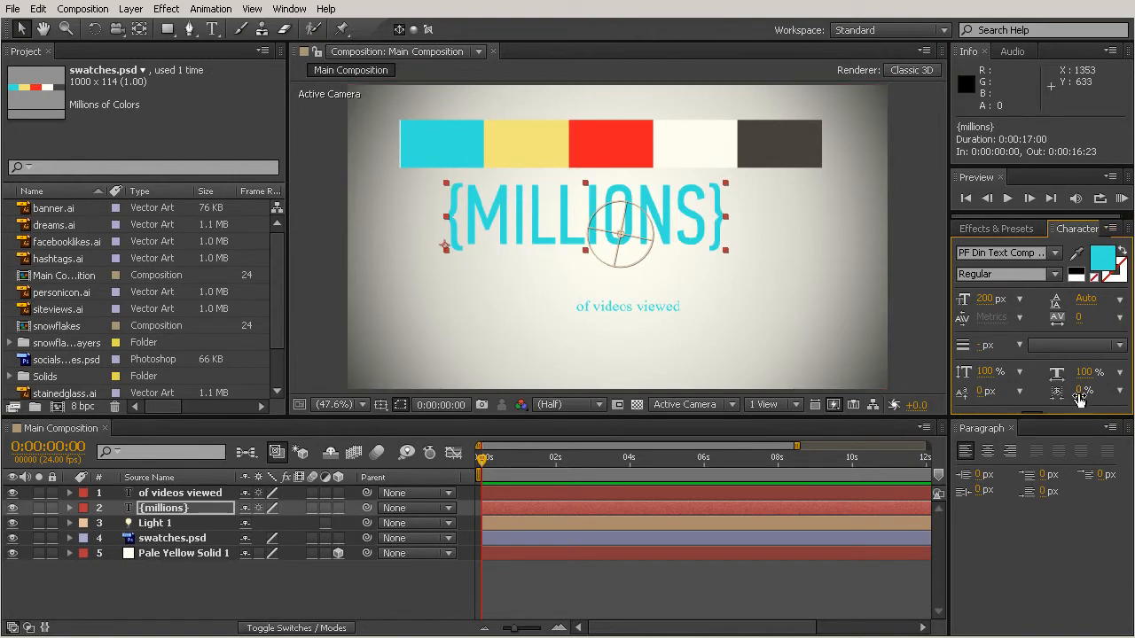
# Extend the character settings to expose the type style options and toggle All Caps off and back on for {millions}.
pyautogui.moveTo(1062, 415); pyautogui.dragTo(1062, 441)
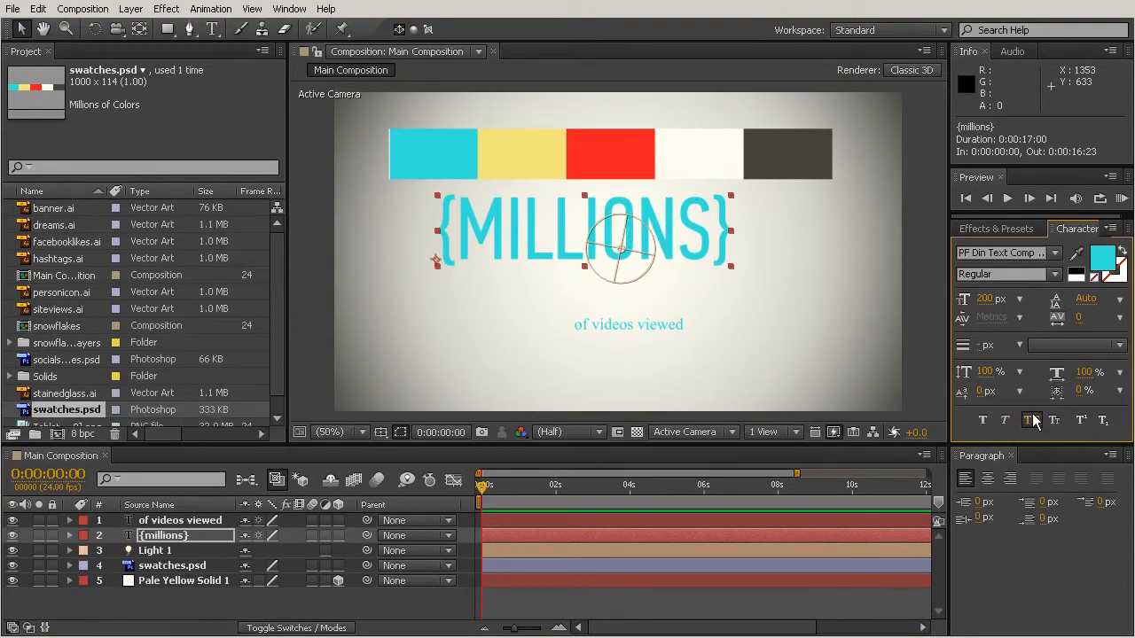
pyautogui.click(1033, 422)
pyautogui.click(1032, 421)
pyautogui.click(1032, 421)
pyautogui.click(1031, 422)
# Set "of videos viewed" in the PF Din Text Comp font and sample the red swatch as its fill colour.
pyautogui.click(670, 330)
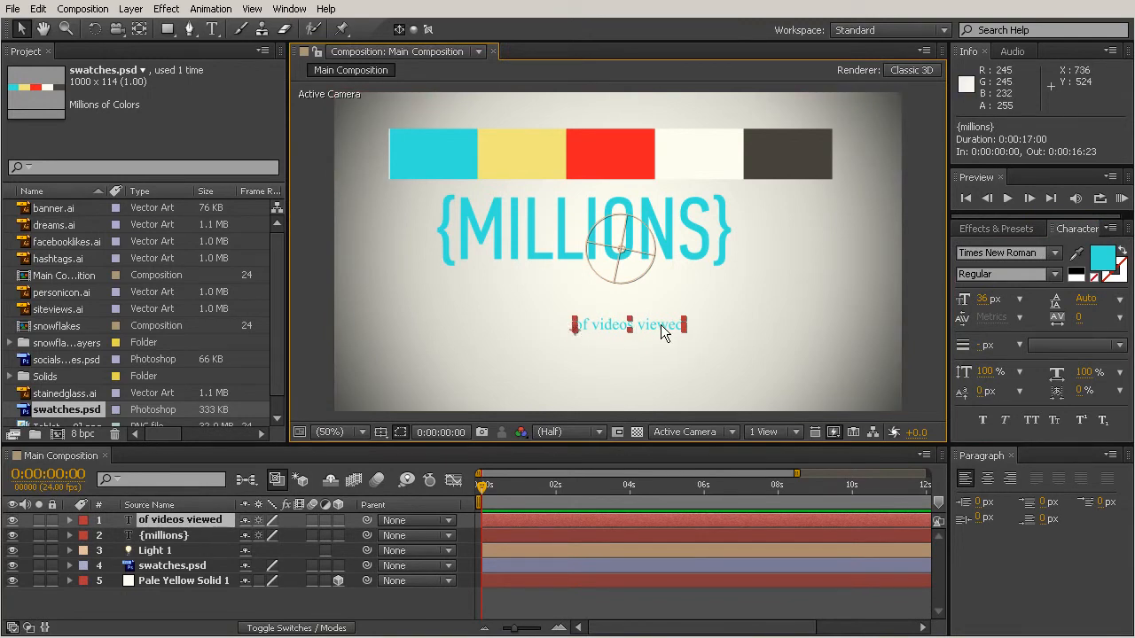
pyautogui.click(1041, 254)
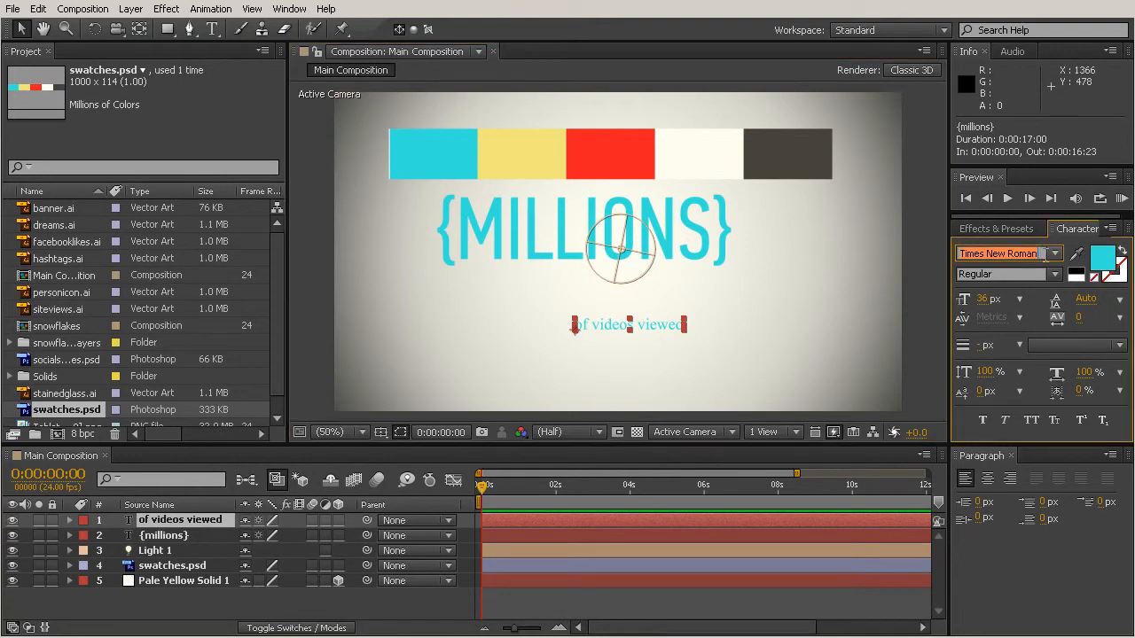
pyautogui.write('PF Din Text Comp ...')
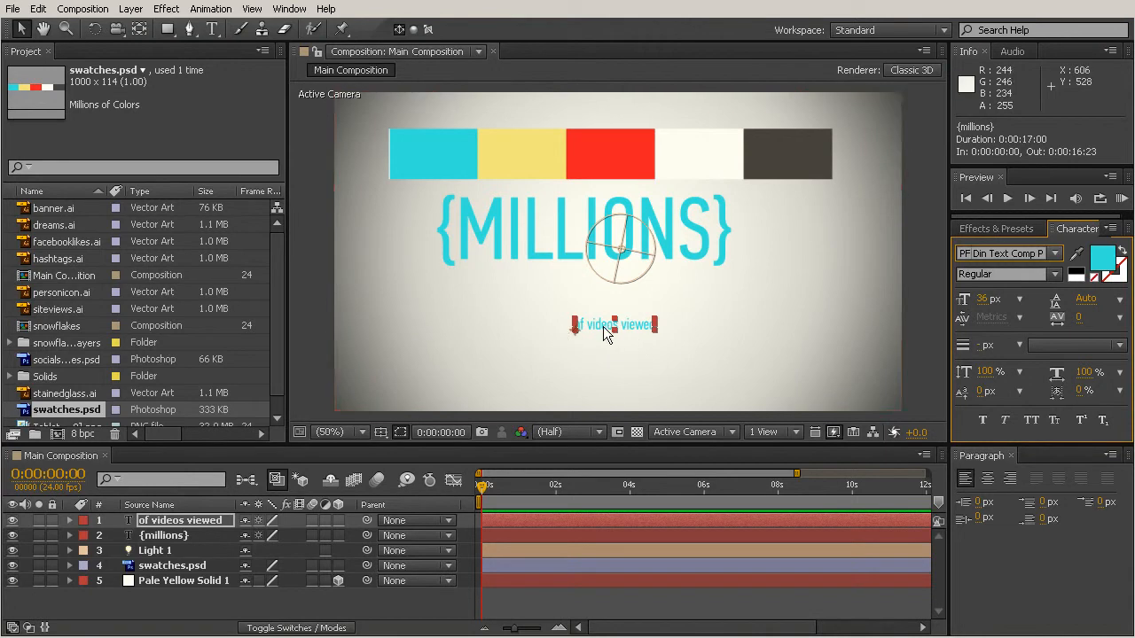
pyautogui.click(1076, 254)
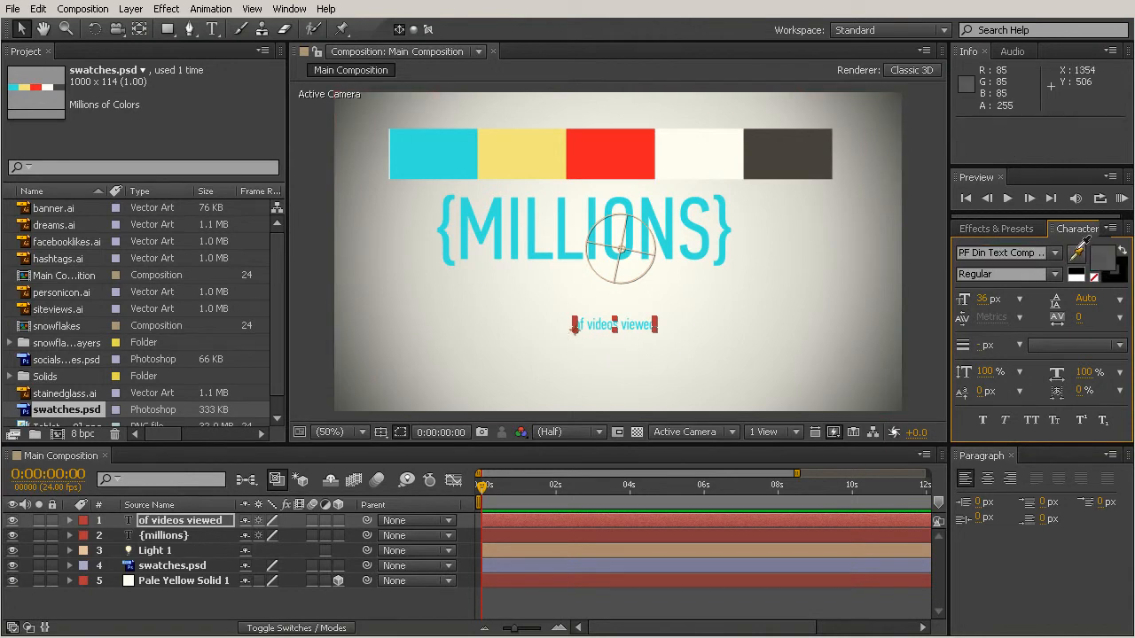
pyautogui.click(603, 149)
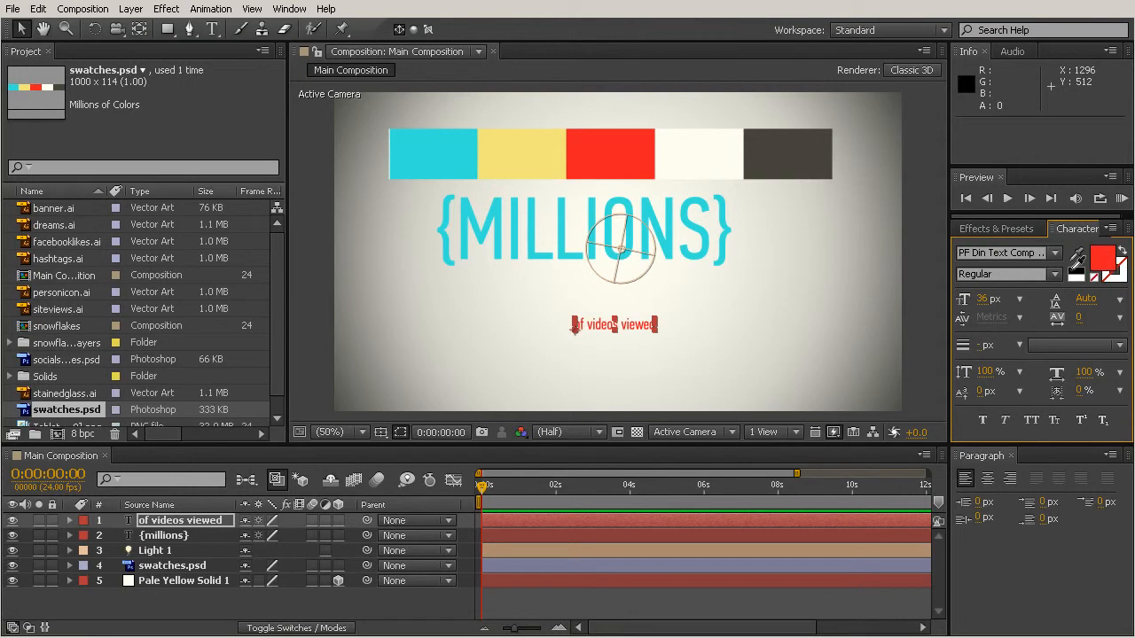
# Hide the swatches.psd layer in the composition.
pyautogui.click(826, 277)
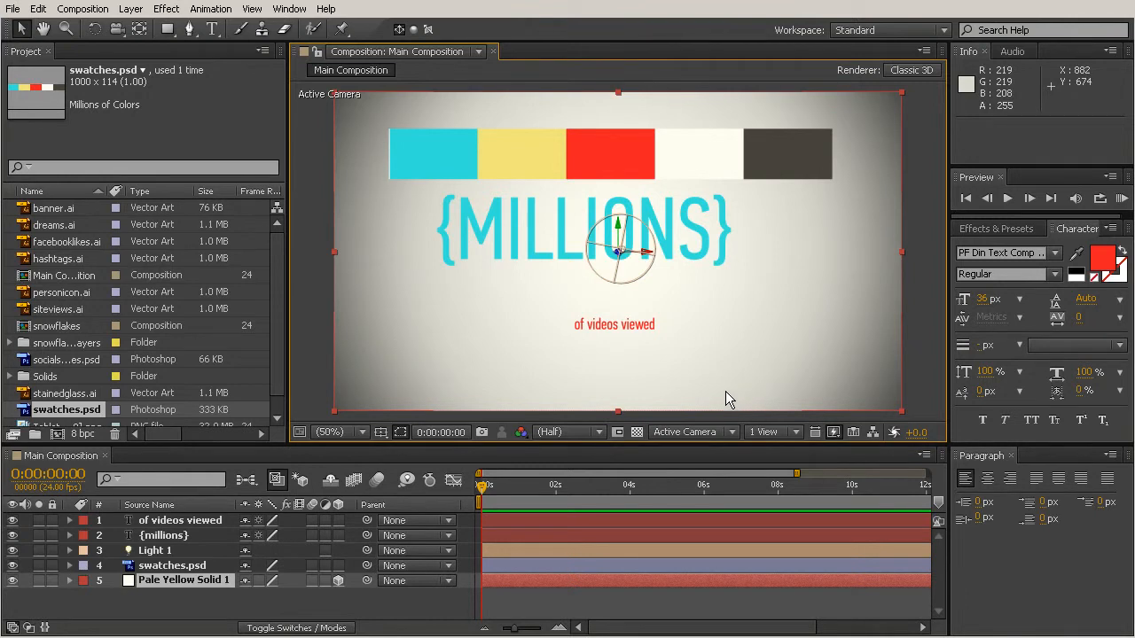
pyautogui.click(178, 565)
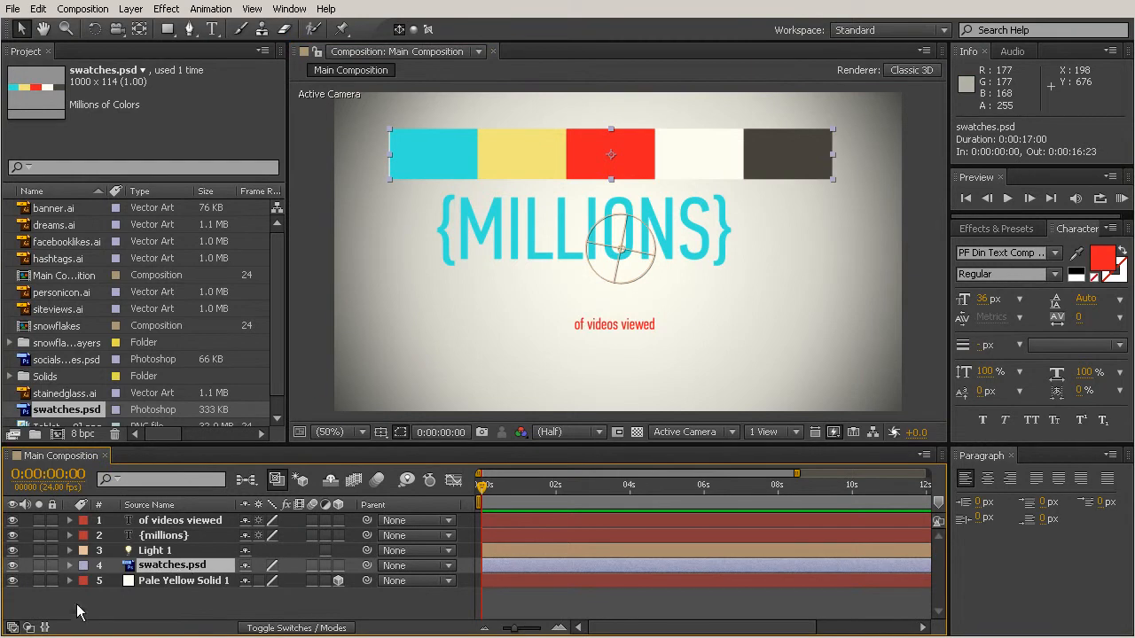
pyautogui.click(13, 566)
# Set the tracking of {millions} to 72 and move the text to about 222.6, 252.8.
pyautogui.click(578, 323)
pyautogui.click(570, 244)
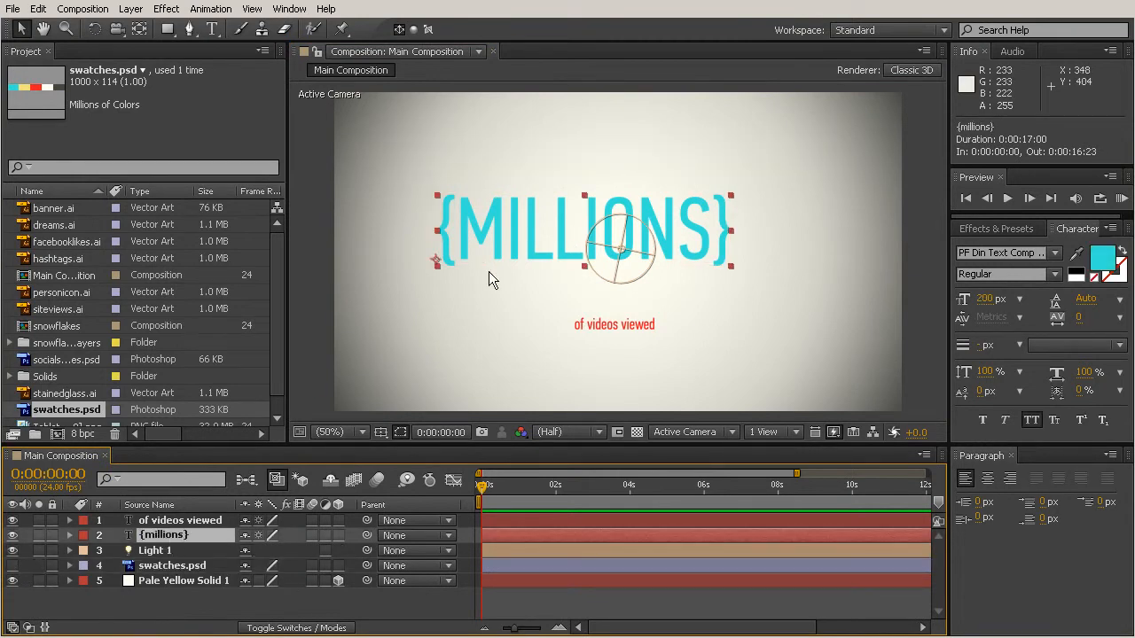
pyautogui.moveTo(476, 252); pyautogui.dragTo(499, 221)
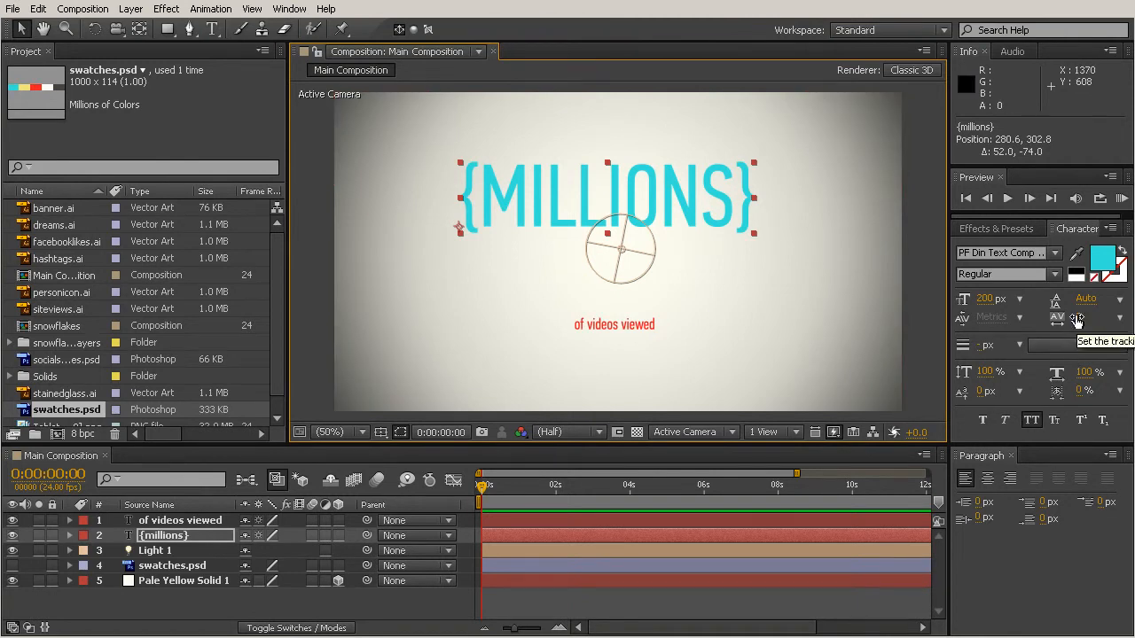
pyautogui.moveTo(1078, 319); pyautogui.dragTo(1130, 320)
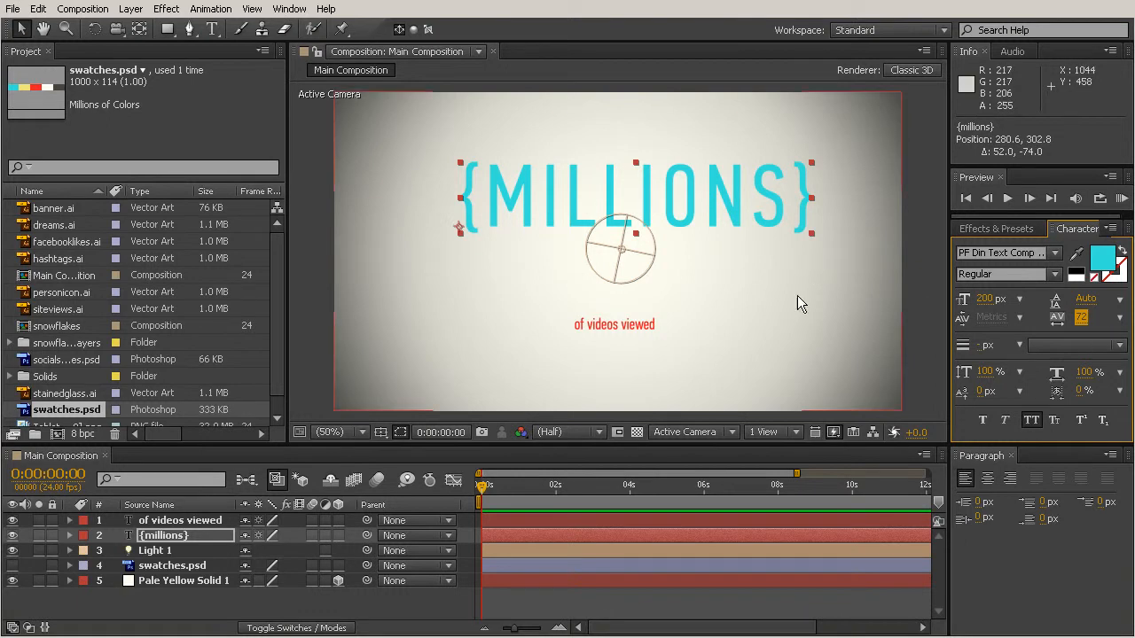
pyautogui.moveTo(739, 216); pyautogui.dragTo(714, 194)
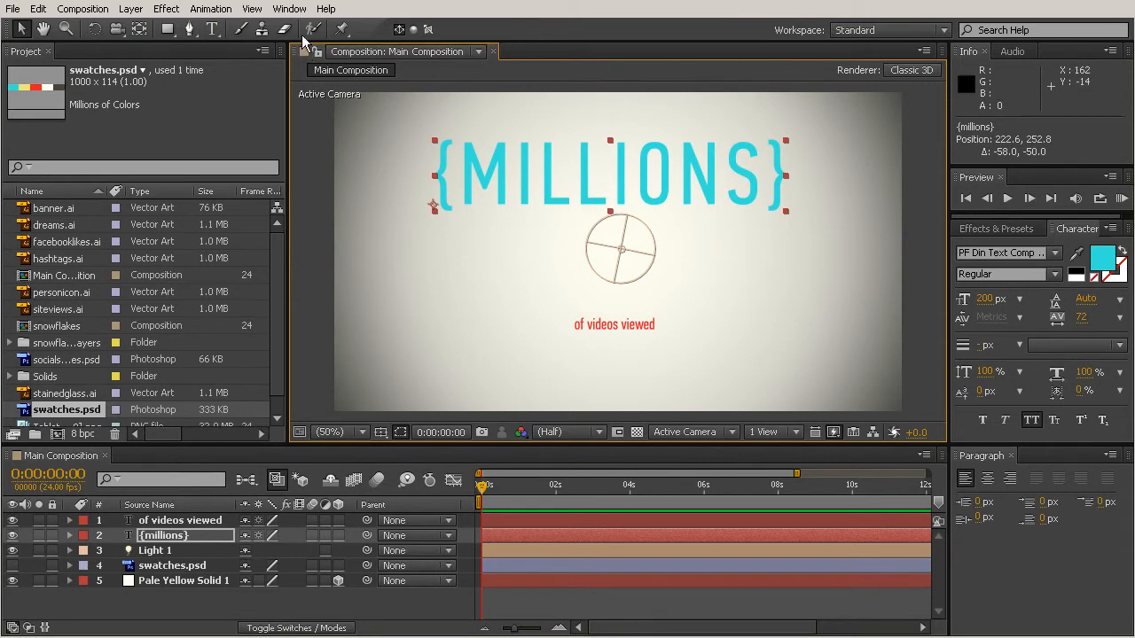
# Set the kerning between the second L and the following I in {millions} to 6.
pyautogui.click(212, 29)
pyautogui.click(617, 173)
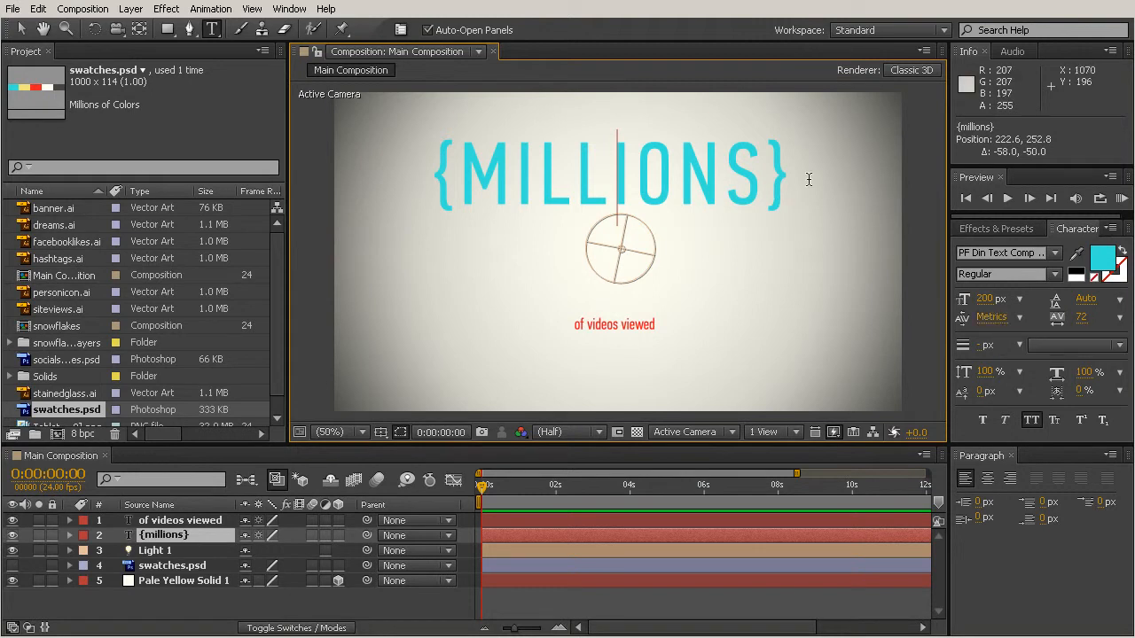
pyautogui.click(990, 318)
pyautogui.moveTo(990, 317); pyautogui.dragTo(1056, 376)
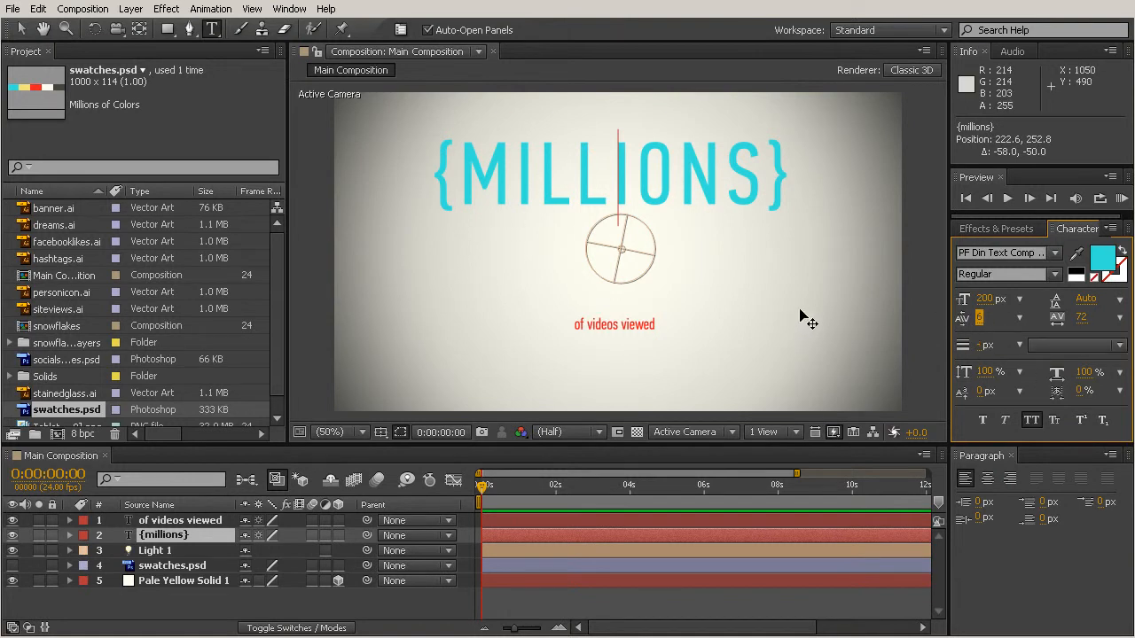
# Tighten the kerning between the S and the closing brace of {millions} to -120.
pyautogui.press('Right')
pyautogui.press('Right')
pyautogui.press('Right')
pyautogui.press('Right')
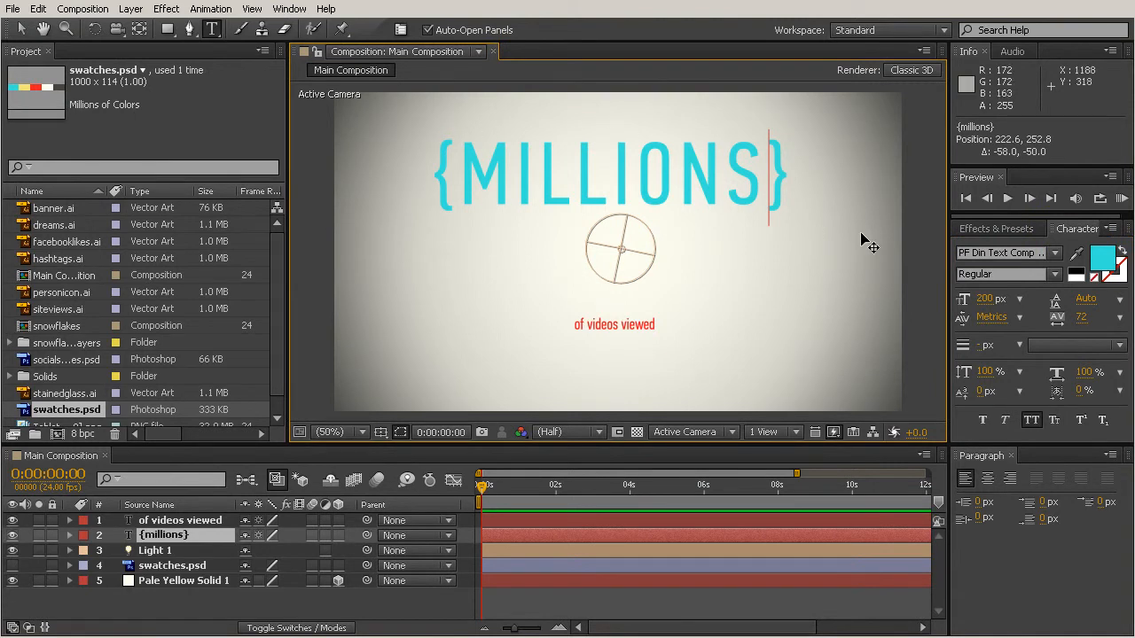
pyautogui.hotkey('ctrl', 'Left')
pyautogui.hotkey('ctrl', 'Right')
pyautogui.hotkey('alt', 'Left')
pyautogui.hotkey('alt', 'Left')
pyautogui.hotkey('alt', 'Left')
pyautogui.hotkey('alt', 'Left')
pyautogui.hotkey('alt', 'Left')
pyautogui.hotkey('alt', 'Left')
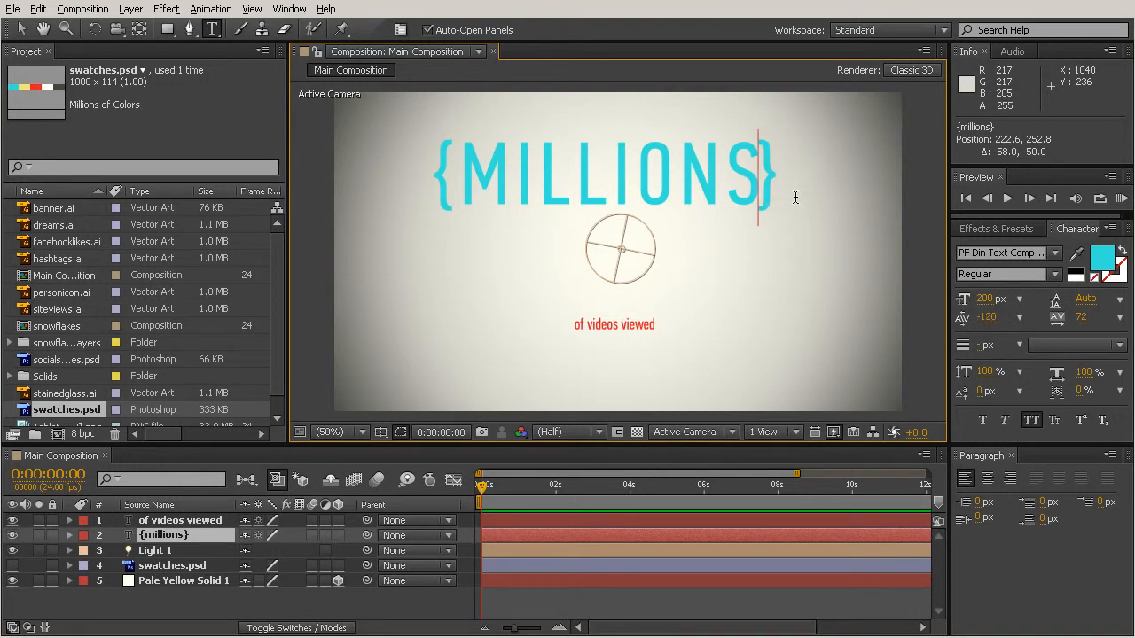
# Loosen the kerning between the S and the closing brace of {millions} to 40.
pyautogui.hotkey('alt', 'Right')
pyautogui.hotkey('alt', 'Right')
pyautogui.hotkey('alt', 'Right')
pyautogui.hotkey('alt', 'Right')
pyautogui.hotkey('alt', 'Right')
pyautogui.hotkey('alt', 'Right')
pyautogui.hotkey('alt', 'Right')
pyautogui.hotkey('alt', 'Right')
pyautogui.hotkey('alt', 'Right')
pyautogui.hotkey('alt', 'Right')
pyautogui.hotkey('alt', 'Right')
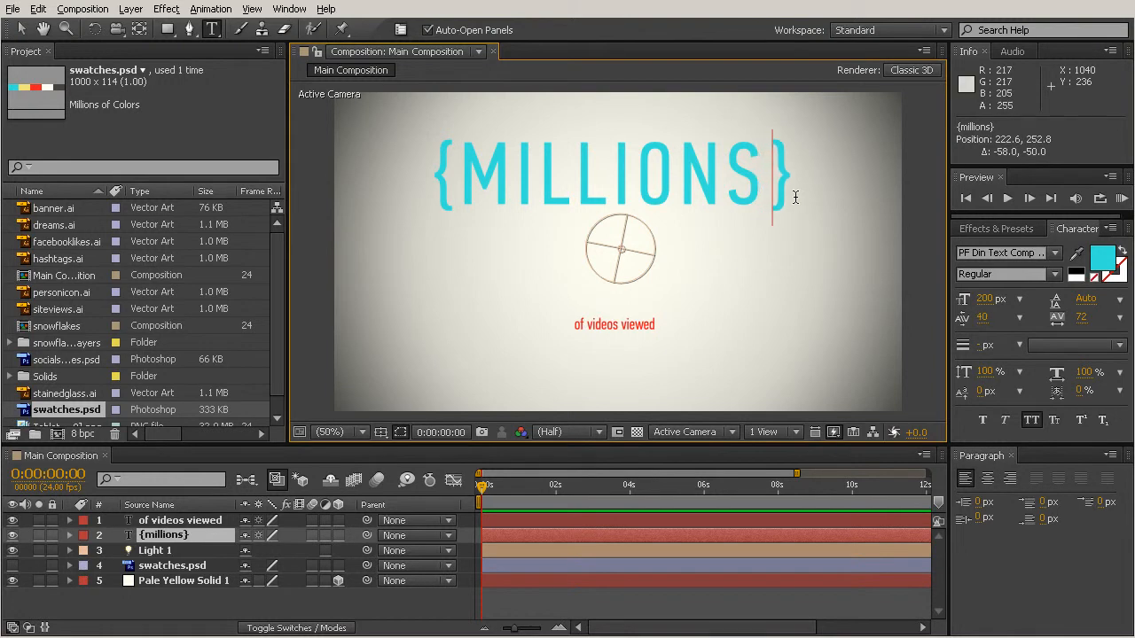
# Set the kerning before the closing brace of {millions} to 0 and leave text editing.
pyautogui.hotkey('alt', 'Left')
pyautogui.hotkey('alt', 'Left')
pyautogui.hotkey('alt', 'Left')
pyautogui.hotkey('alt', 'Left')
pyautogui.hotkey('alt', 'Left')
pyautogui.hotkey('alt', 'Left')
pyautogui.hotkey('alt', 'Left')
pyautogui.hotkey('alt', 'Left')
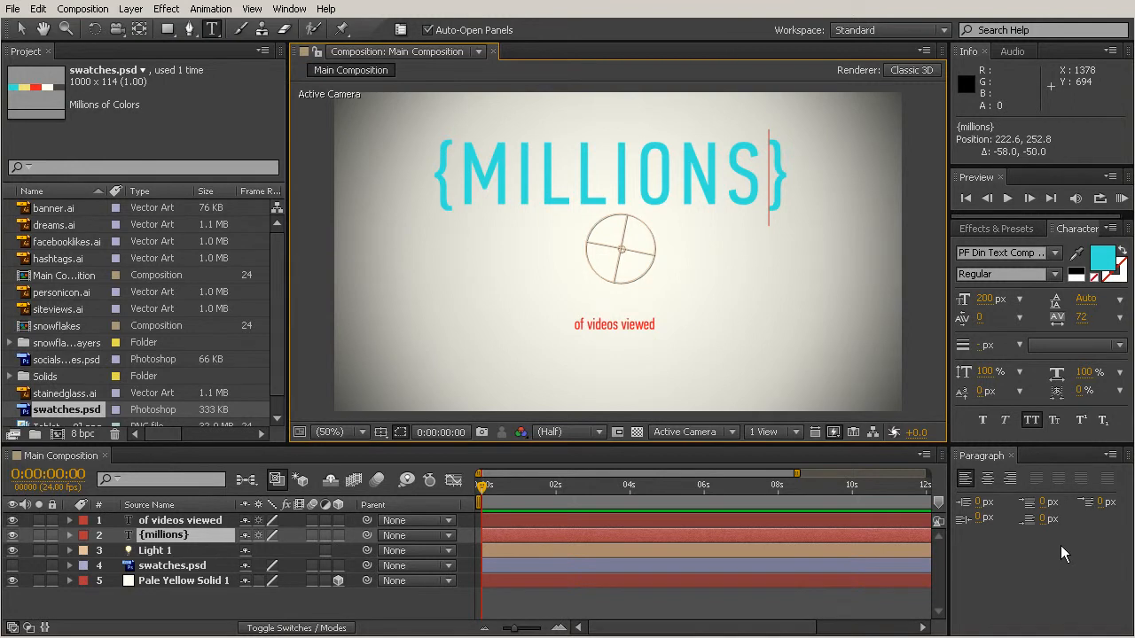
pyautogui.click(21, 29)
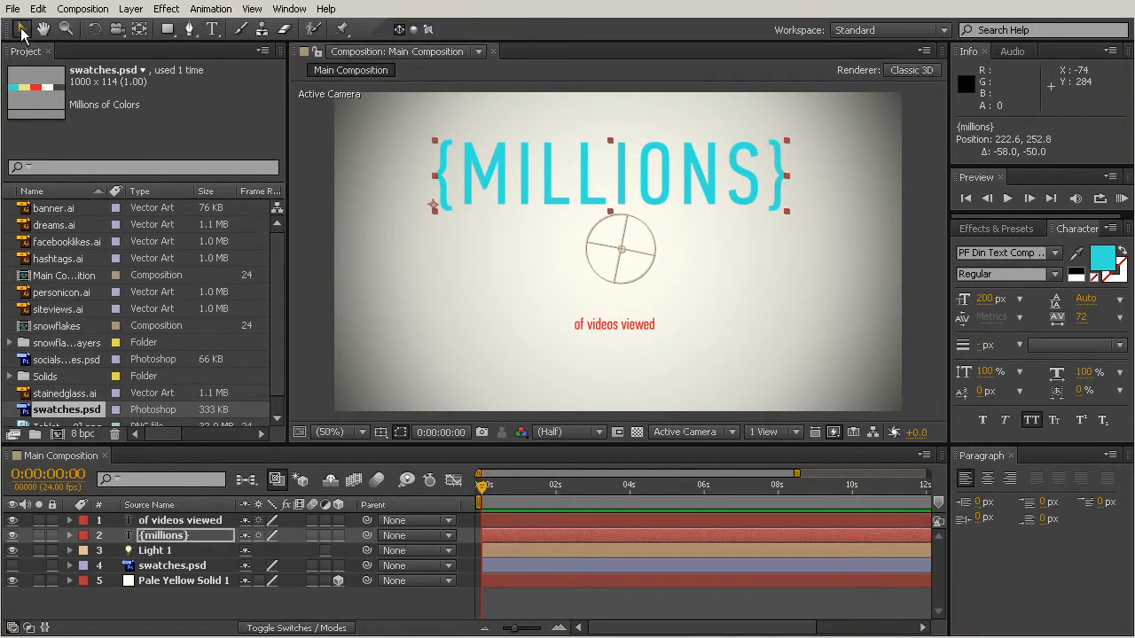
pyautogui.click(878, 258)
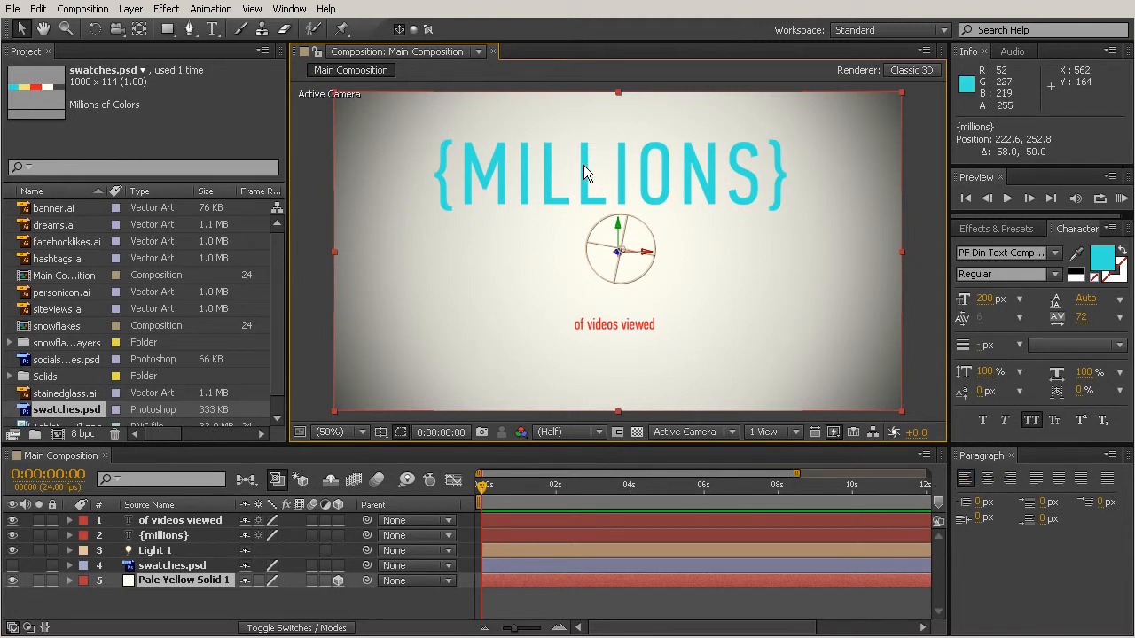
# Try centre and right paragraph alignment on the {millions} layer, and return it to left alignment.
pyautogui.click(161, 536)
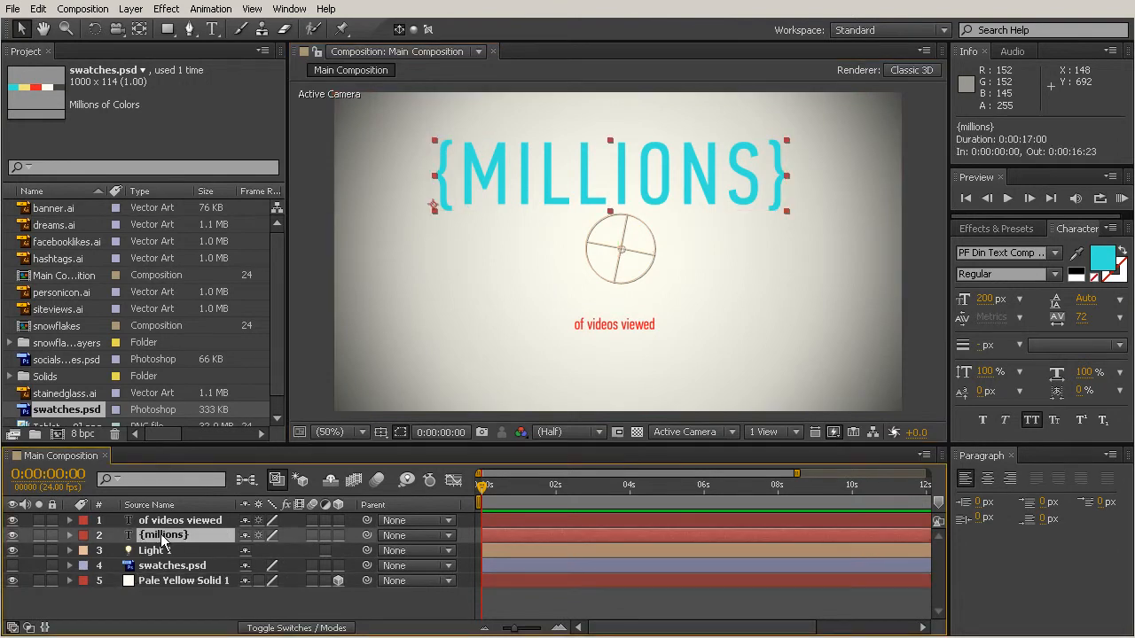
pyautogui.click(990, 480)
pyautogui.click(1009, 479)
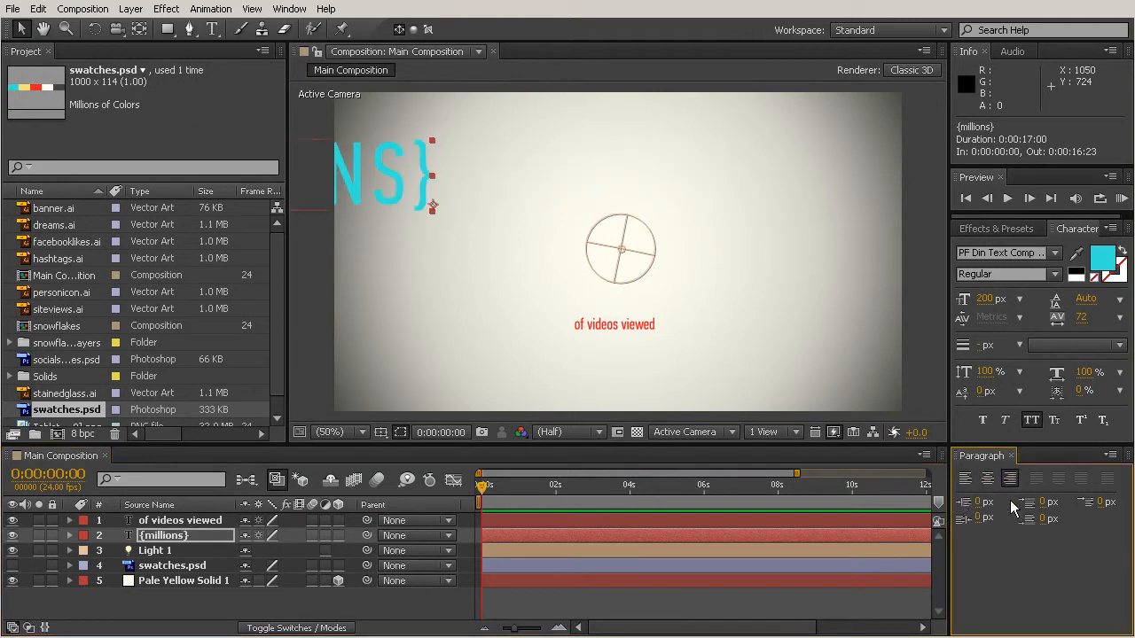
pyautogui.click(990, 474)
pyautogui.click(965, 478)
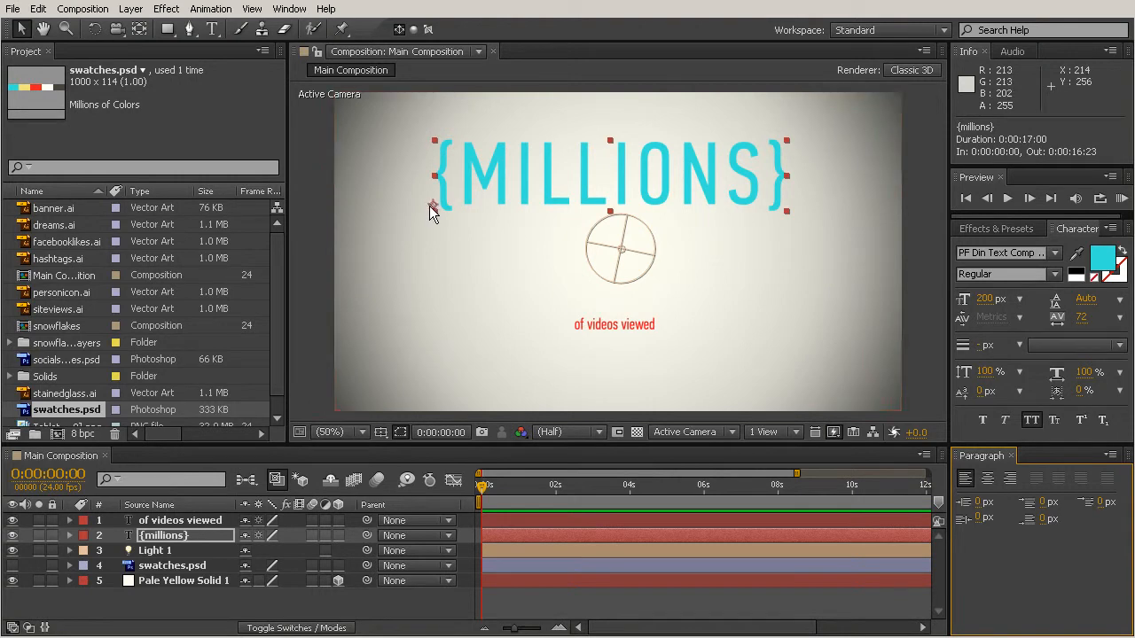
# Compare centre and right paragraph alignment once more on the {millions} layer, ending on left alignment.
pyautogui.click(987, 479)
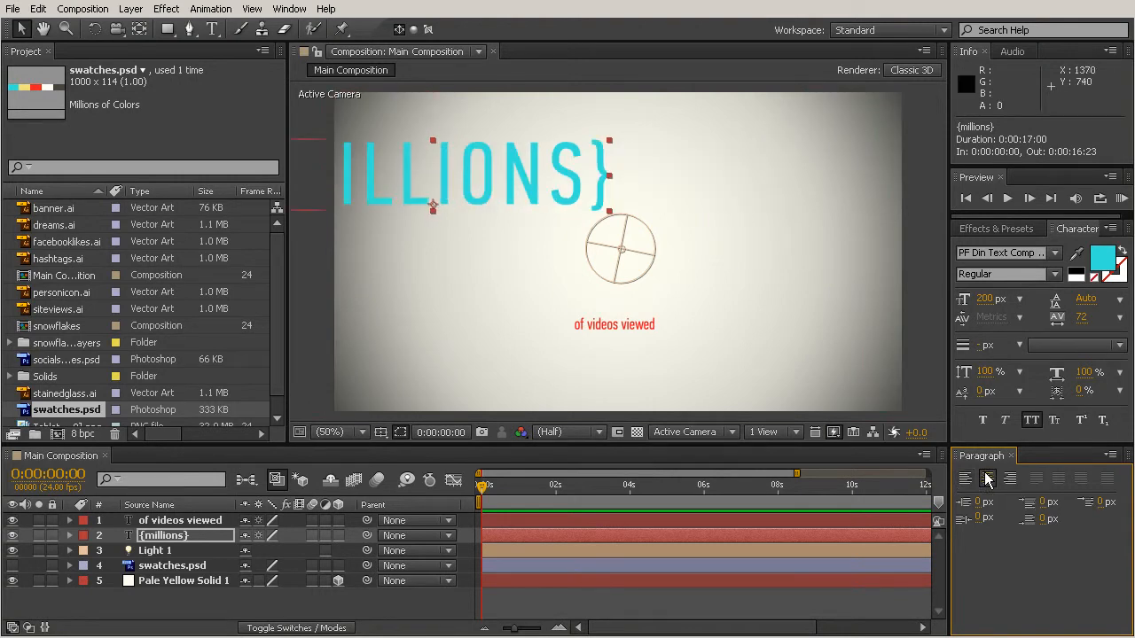
pyautogui.click(1010, 479)
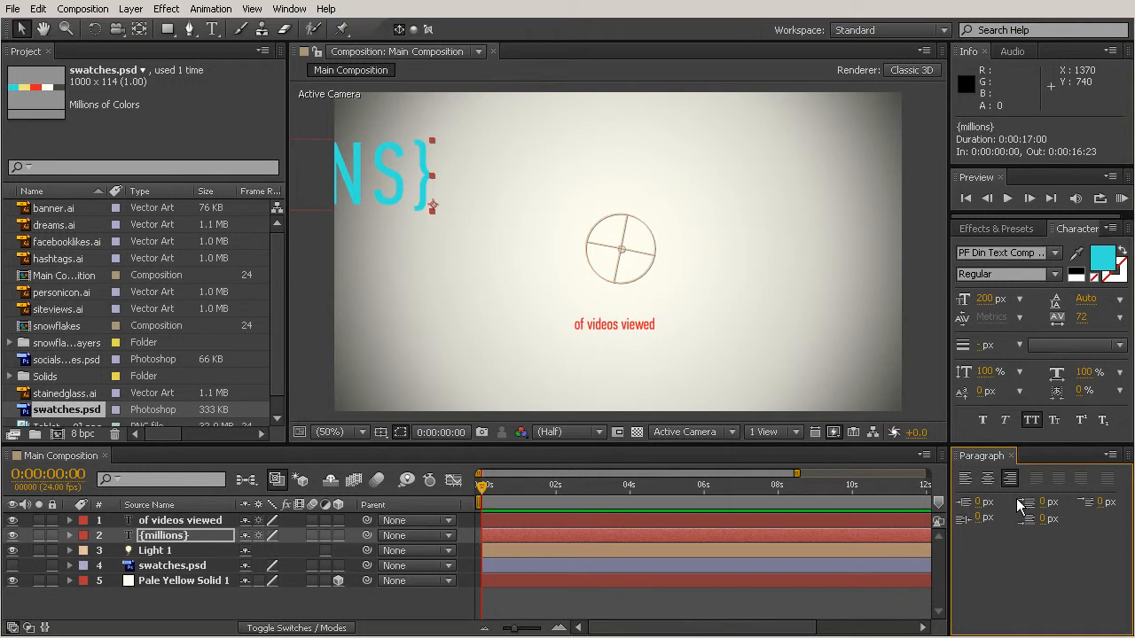
pyautogui.click(966, 479)
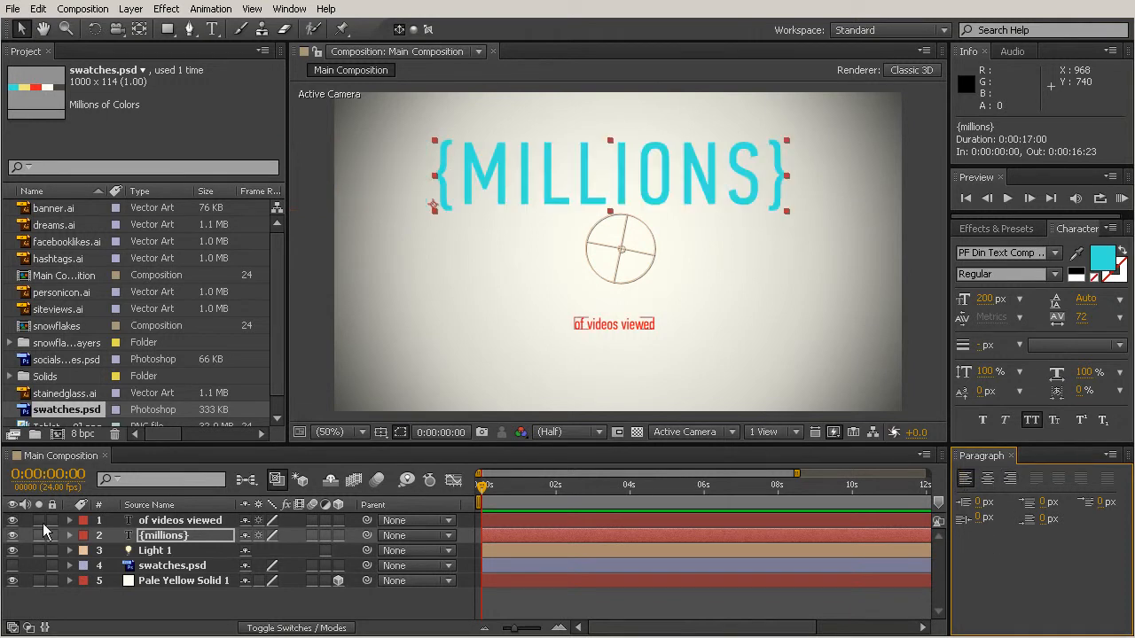
# Enlarge the "of videos viewed" text to 119 px and place it directly beneath {millions}.
pyautogui.click(223, 523)
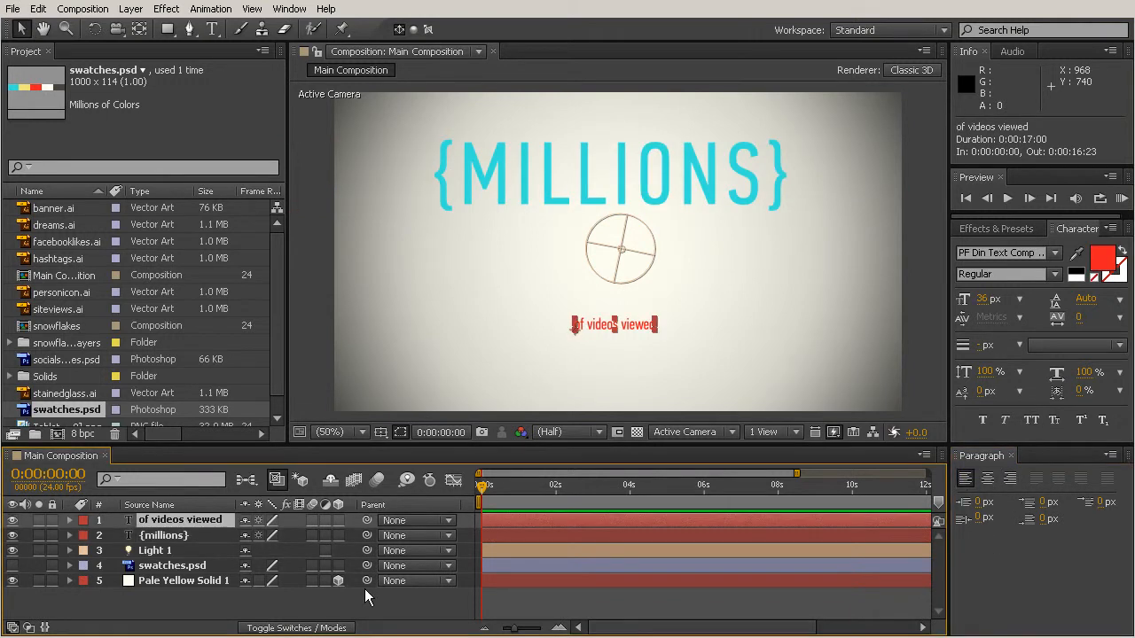
pyautogui.moveTo(984, 301); pyautogui.dragTo(1058, 303)
pyautogui.moveTo(794, 330); pyautogui.dragTo(678, 251)
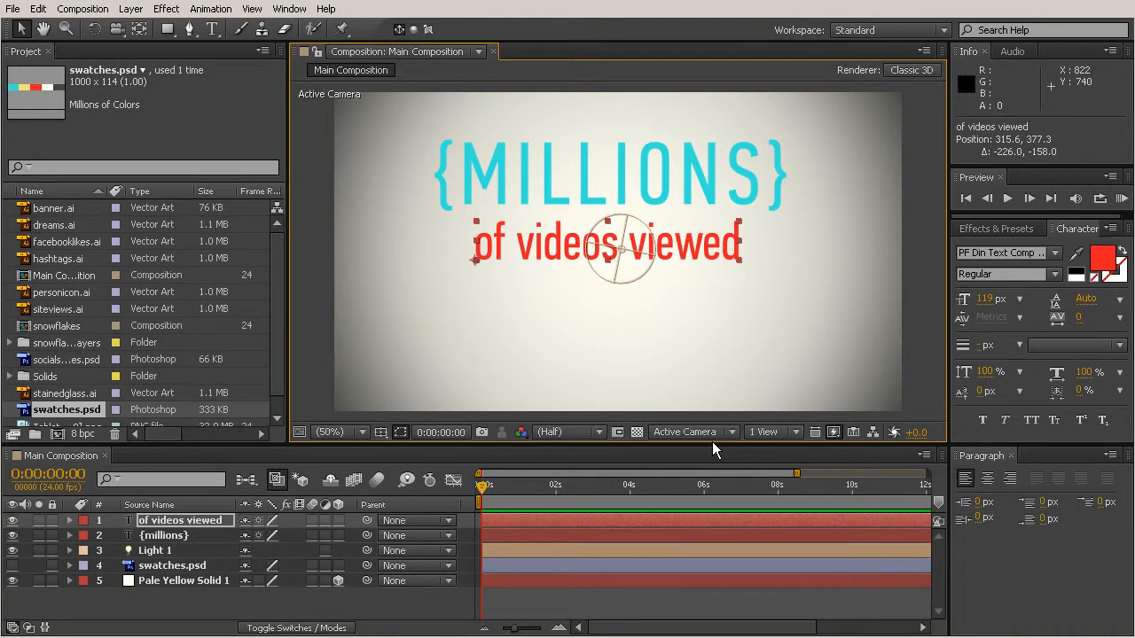
# Show the Title/Action Safe guides and centre both text layers together in the frame, finishing with 1-pixel nudges to the left and up.
pyautogui.click(381, 432)
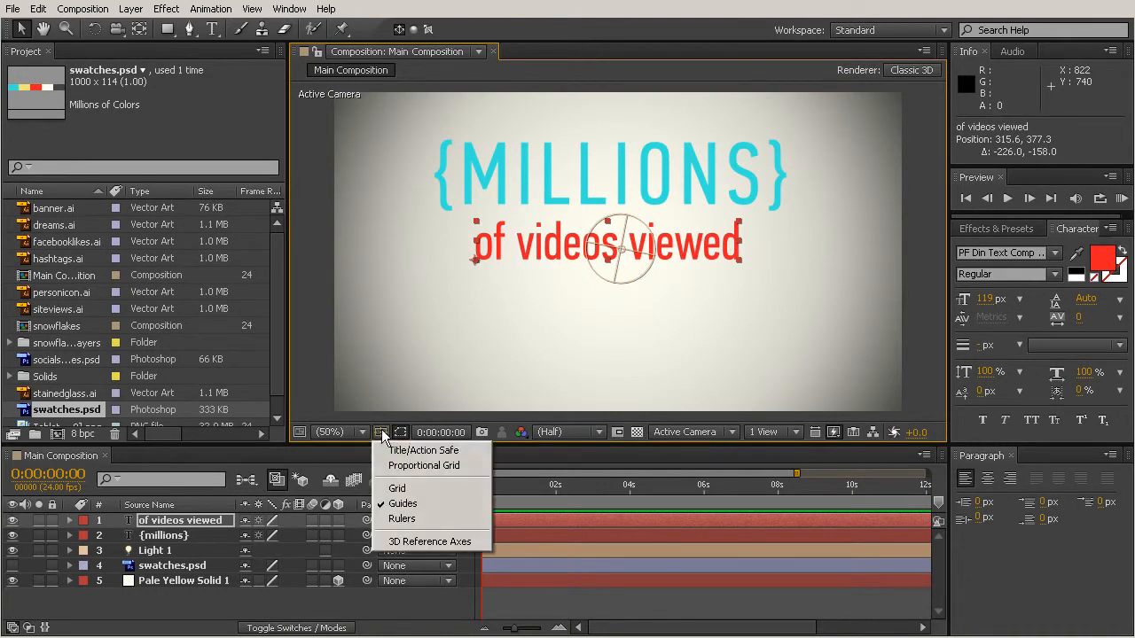
pyautogui.click(424, 450)
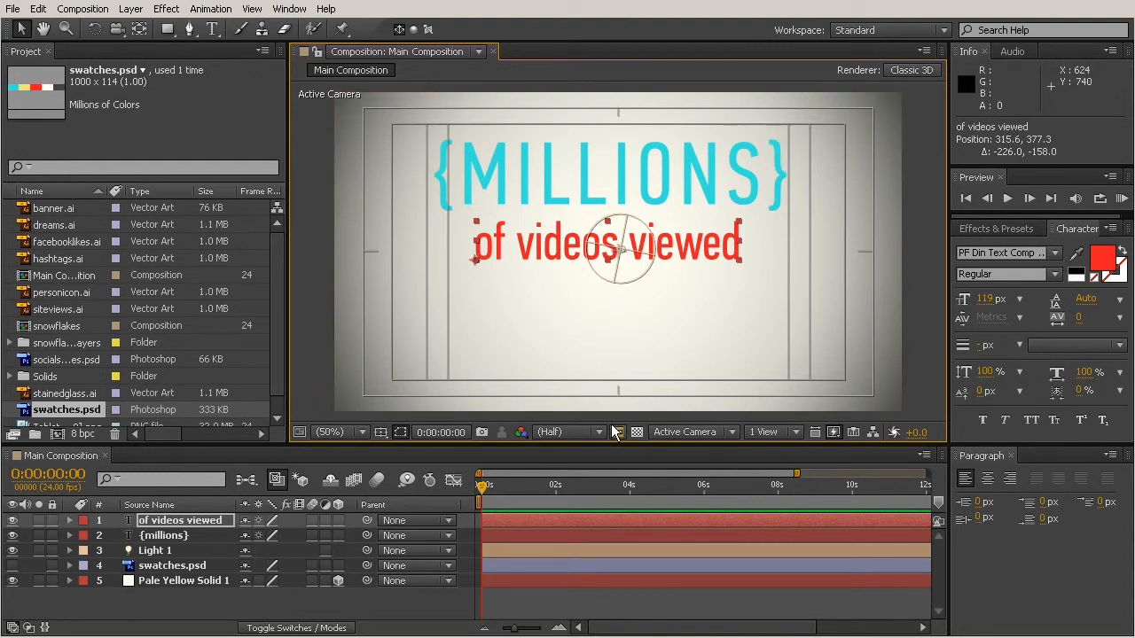
pyautogui.keyDown('shift'); pyautogui.click(166, 541); pyautogui.keyUp('shift')
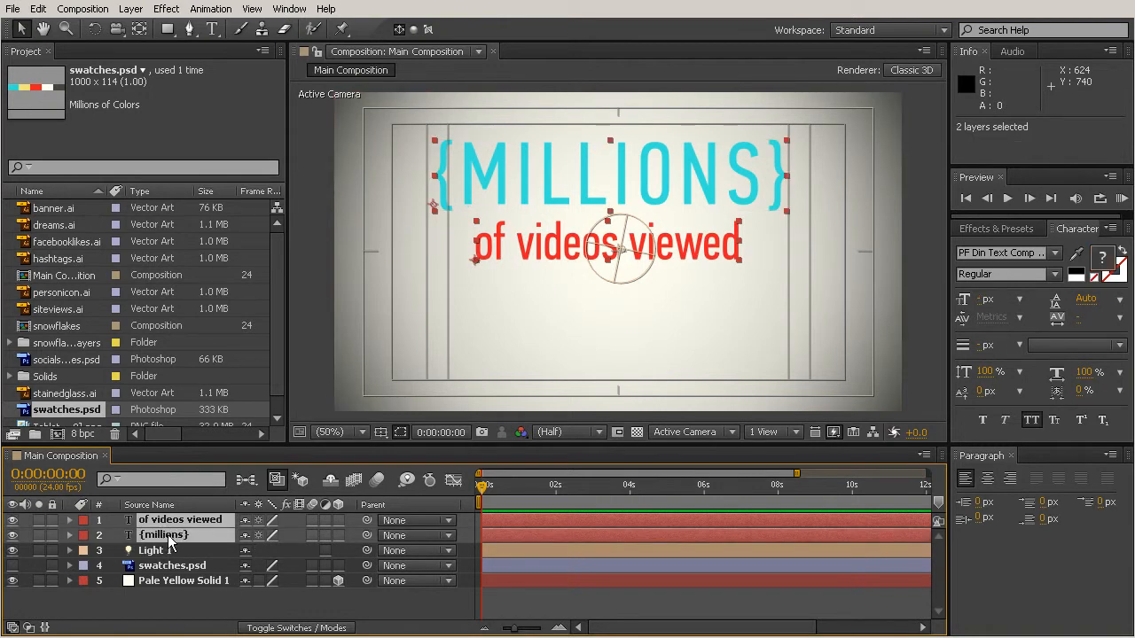
pyautogui.moveTo(542, 262); pyautogui.dragTo(536, 291)
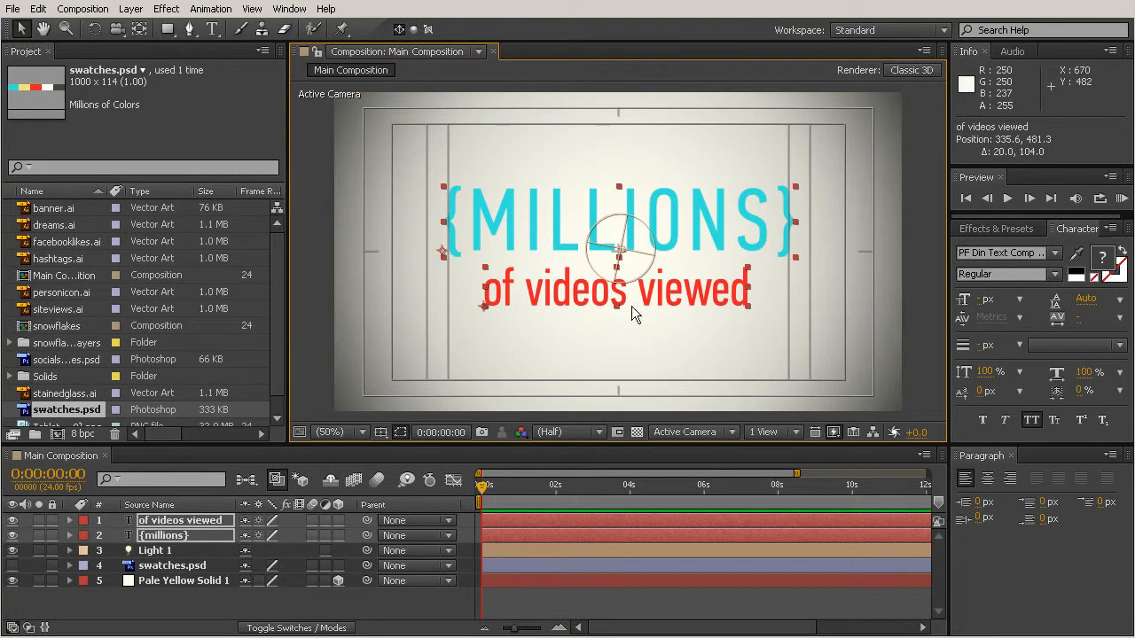
pyautogui.moveTo(646, 290); pyautogui.dragTo(646, 292)
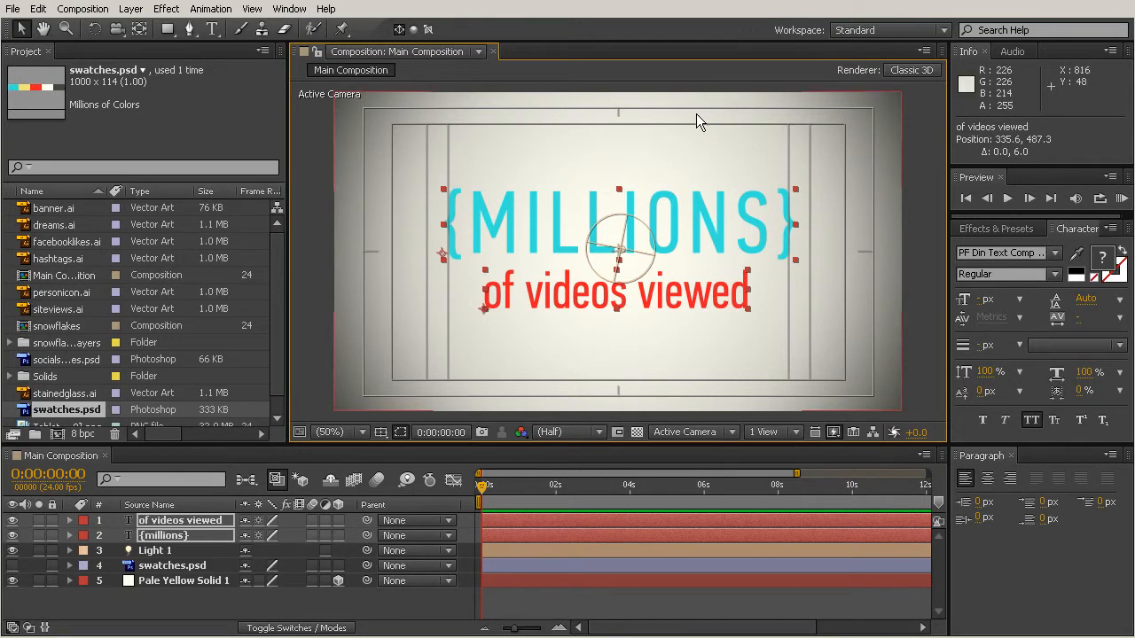
pyautogui.hotkey('alt', 'Left')
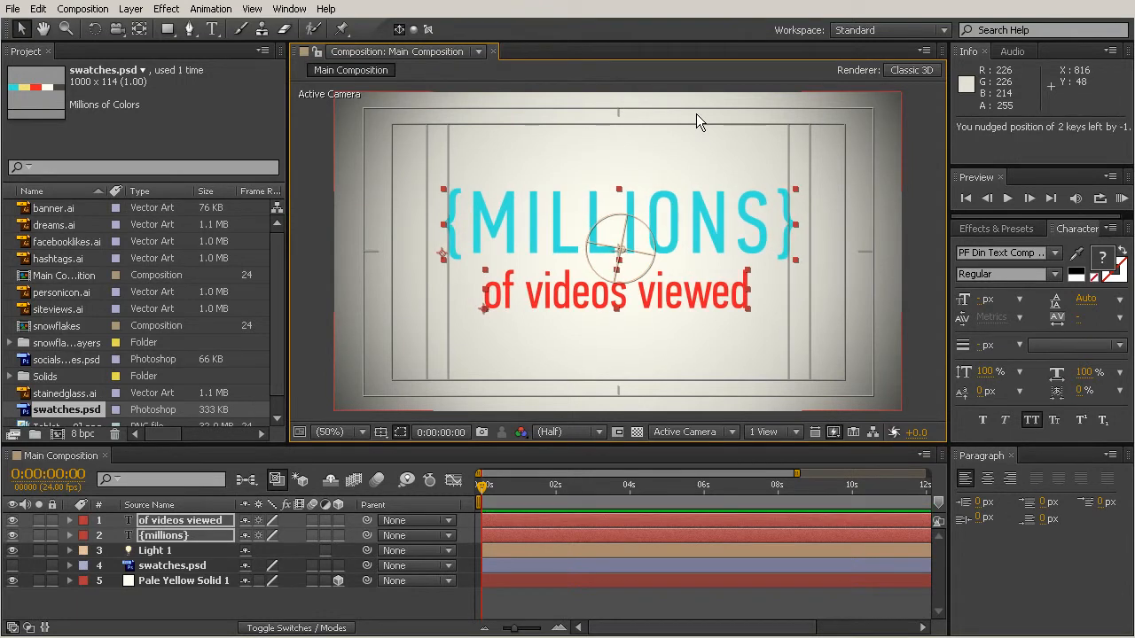
pyautogui.press('Up')
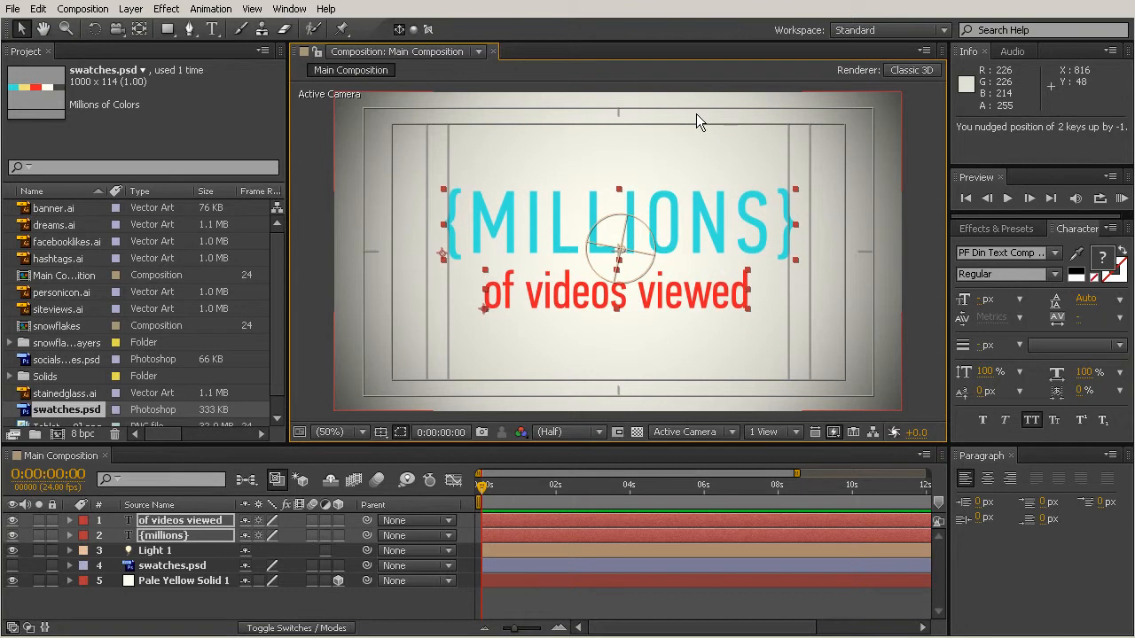